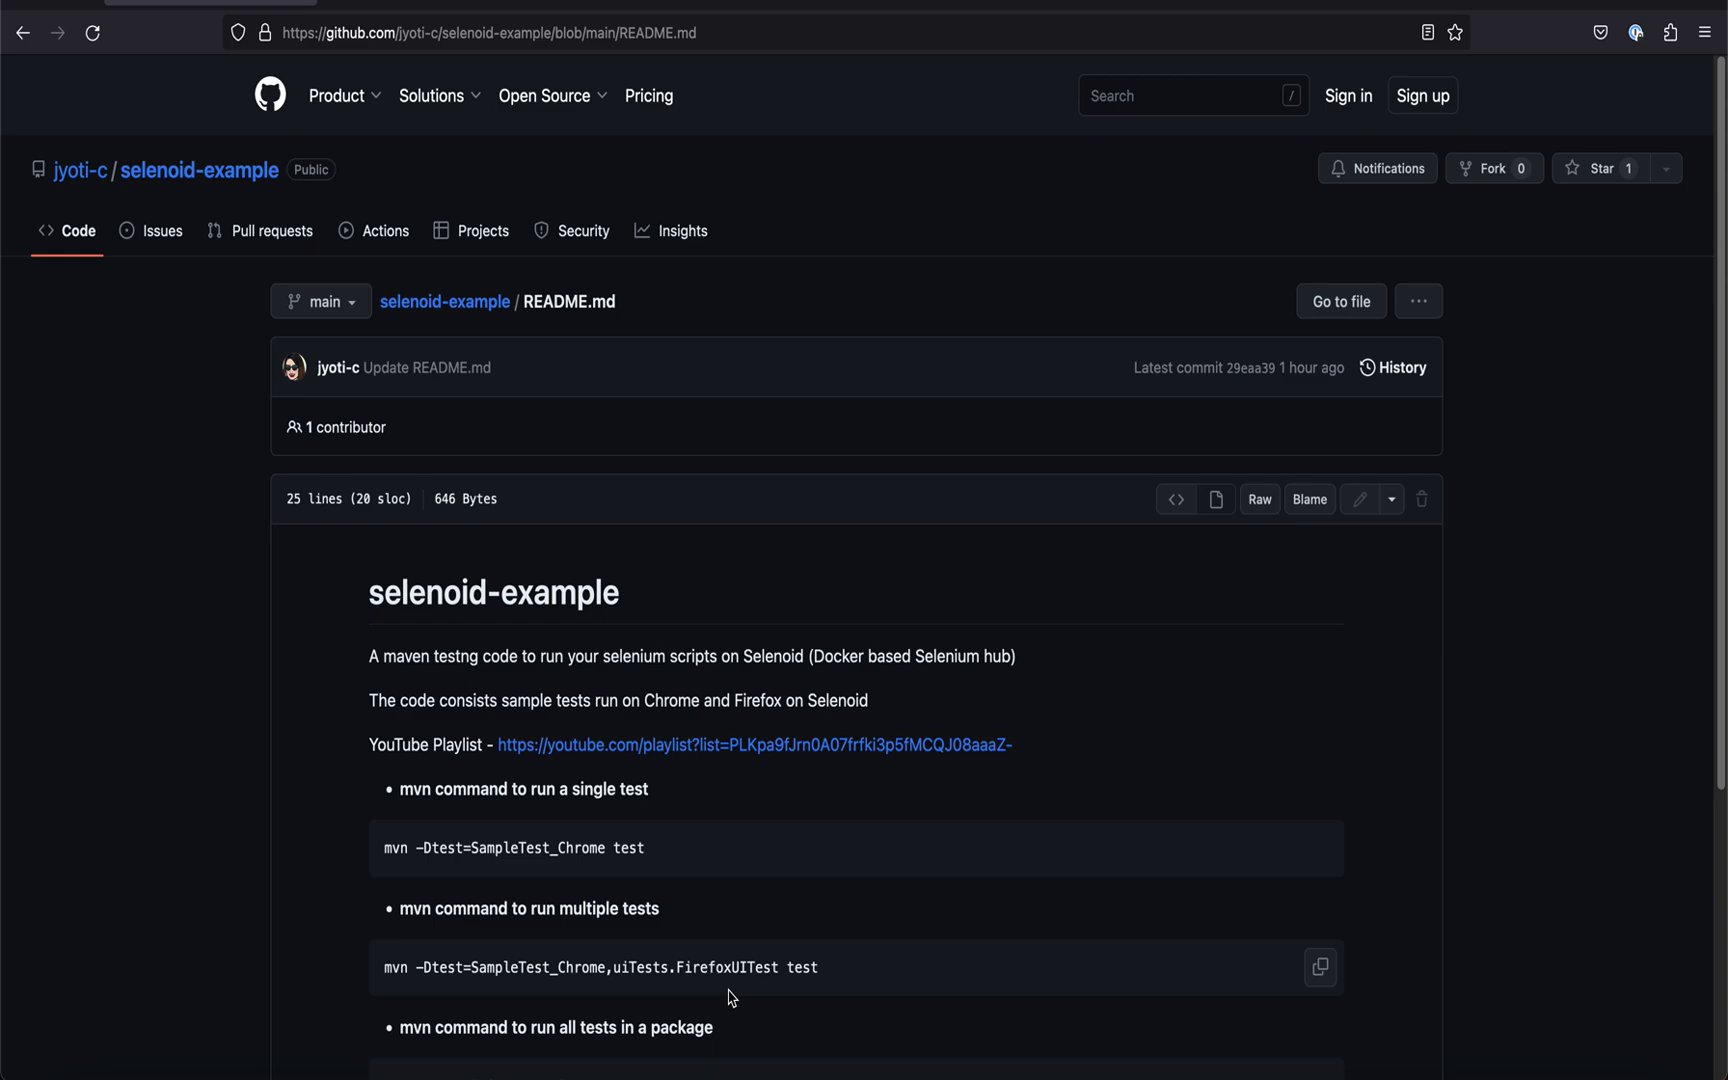
Step: Show the maven-surefire-plugin 3.1.0 section in pom.xml and copy the README's single-test mvn command
left_click(709, 1060)
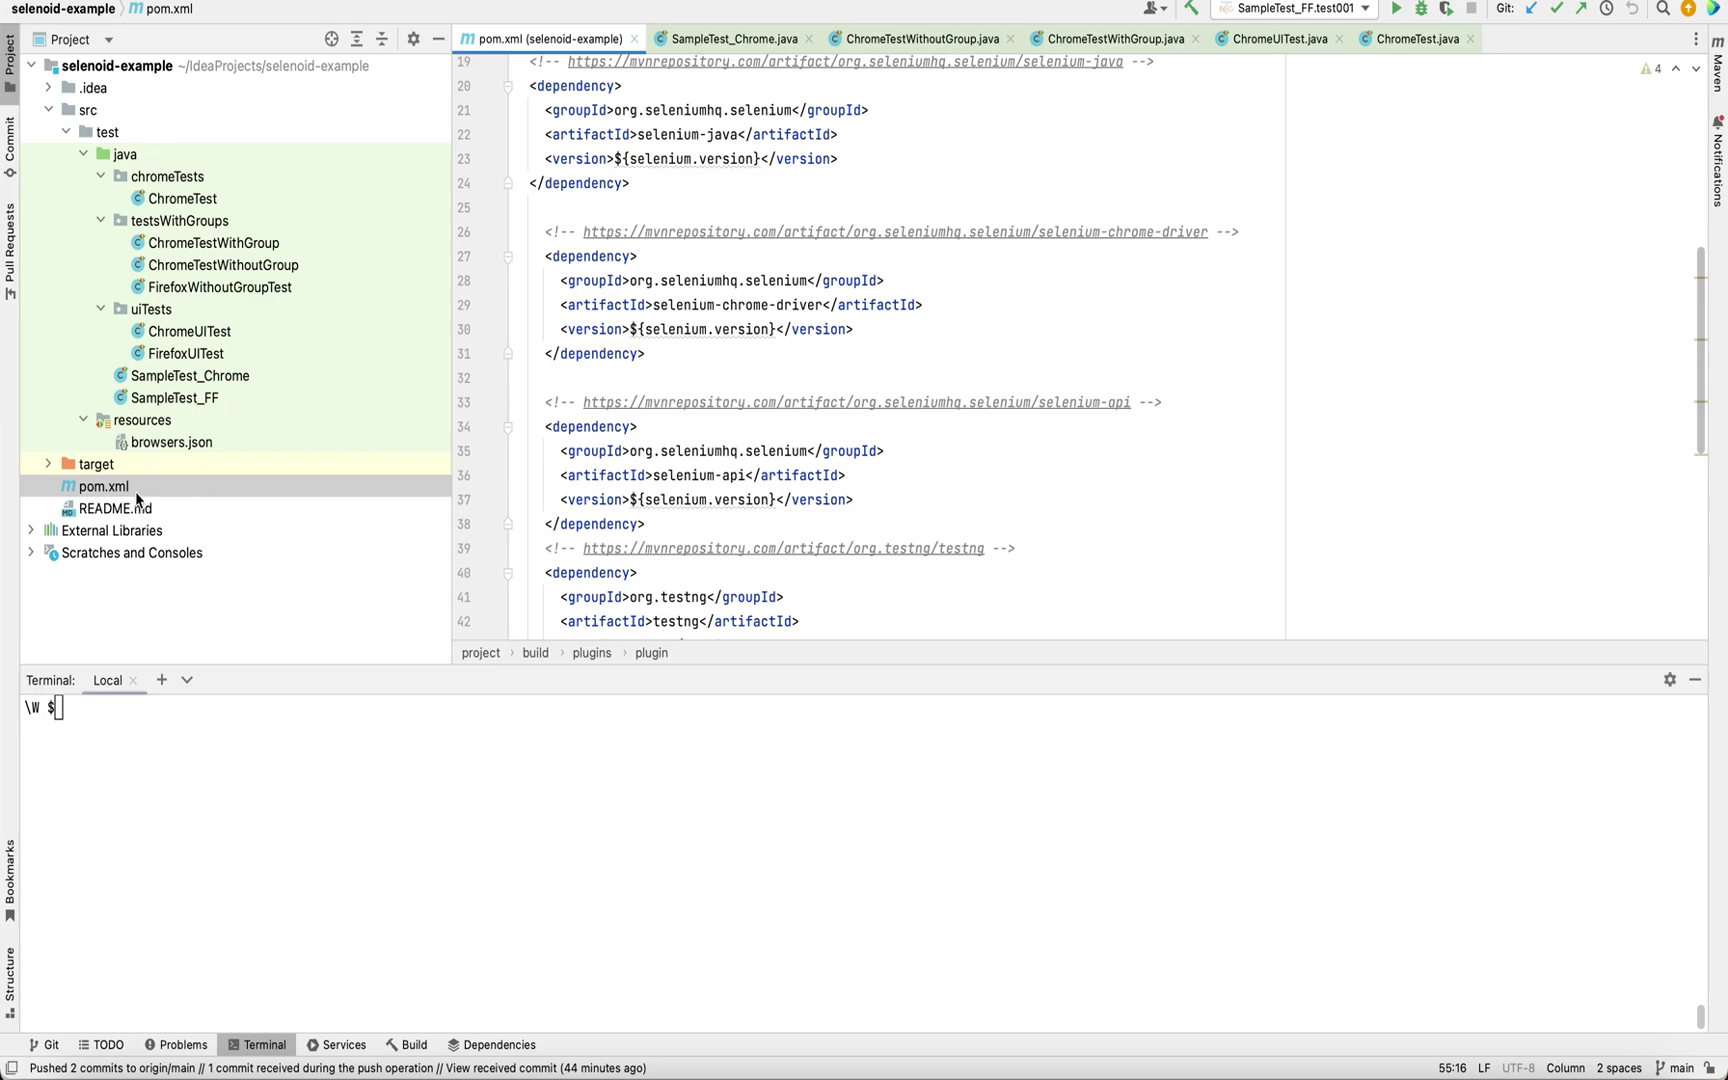
scroll(688, 532, "down", 10)
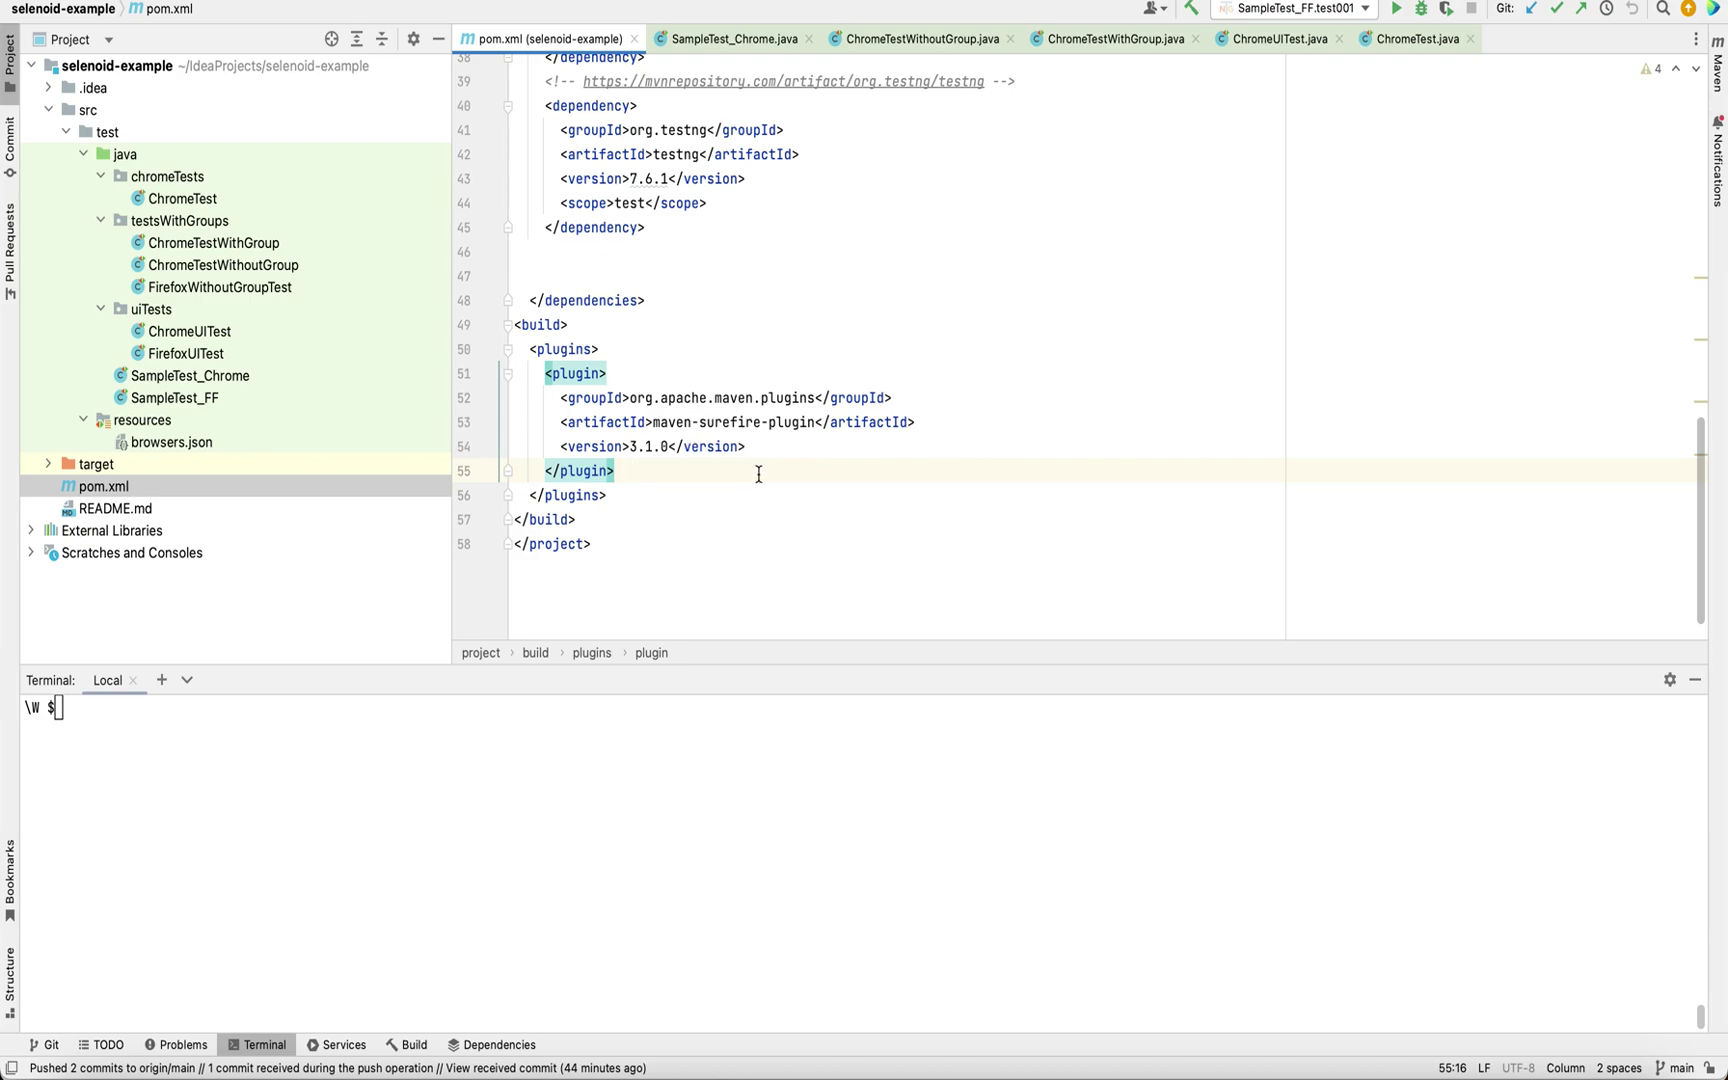
left_click(650, 1067)
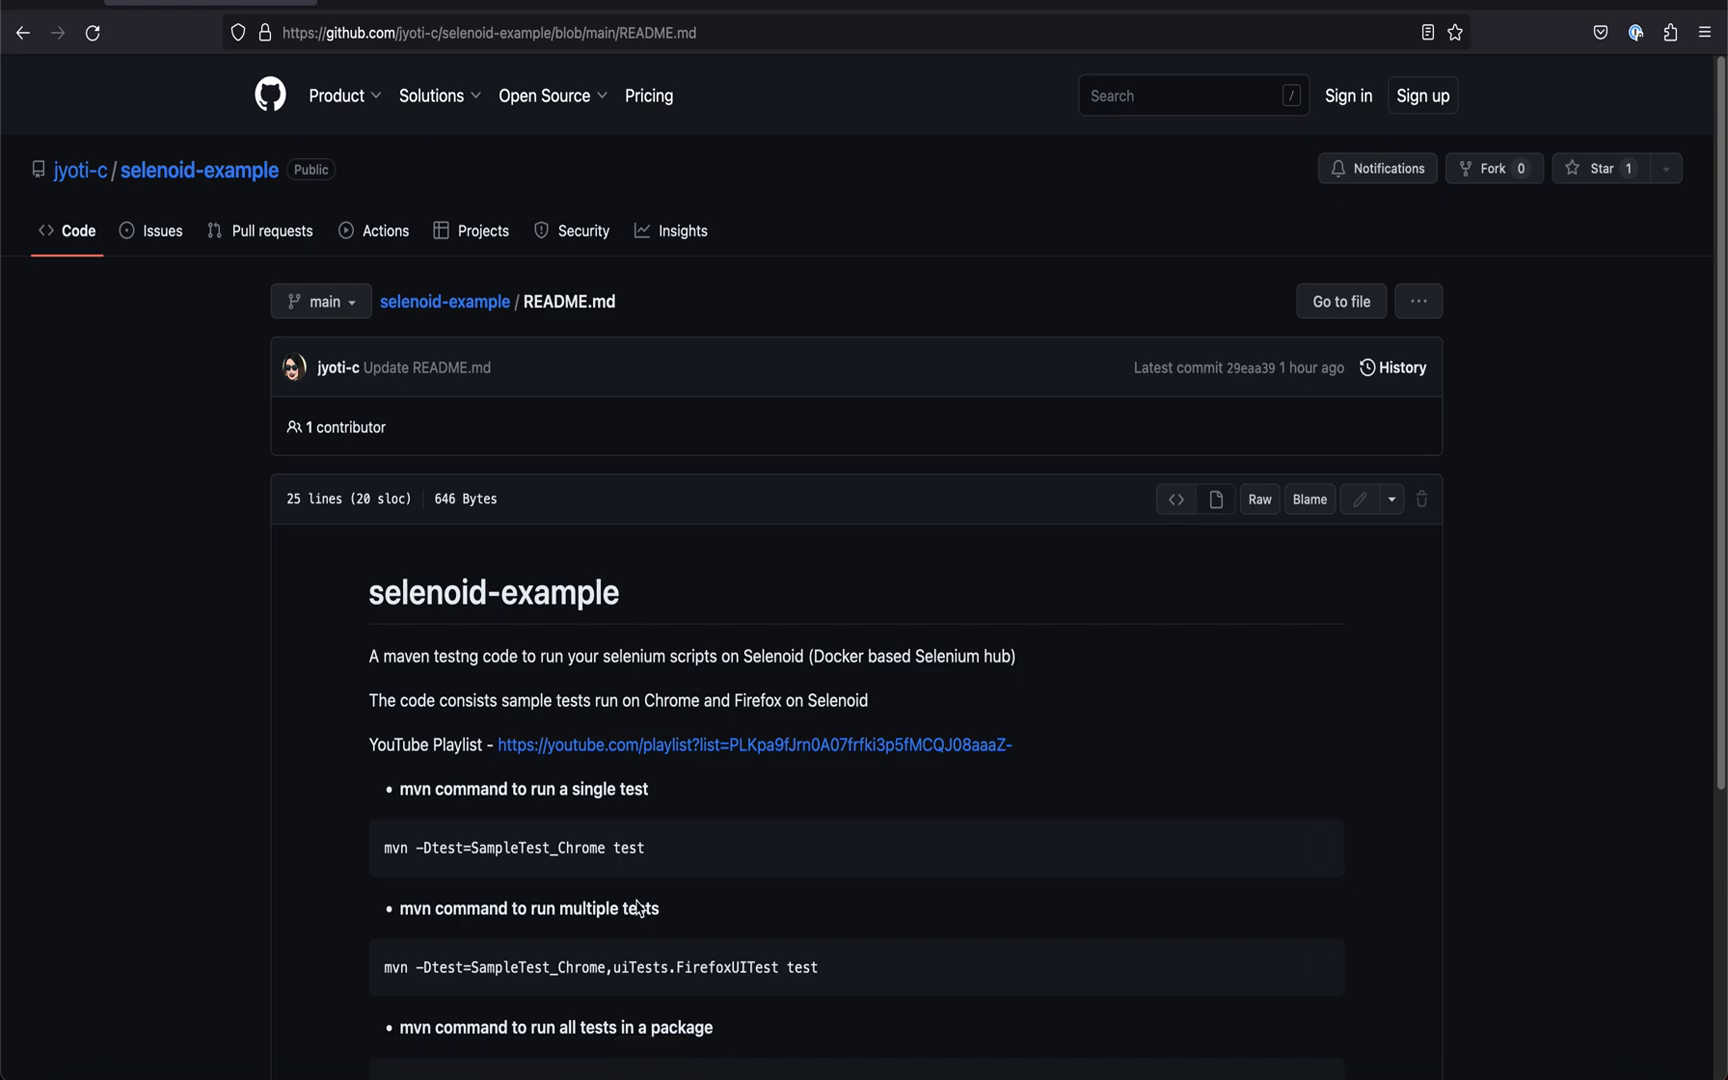
double_click(599, 793)
mouse_move(857, 848)
left_click(1325, 868)
Step: Paste and run the single-test mvn -Dtest command for SampleTest_Chrome in the terminal
left_click(714, 1067)
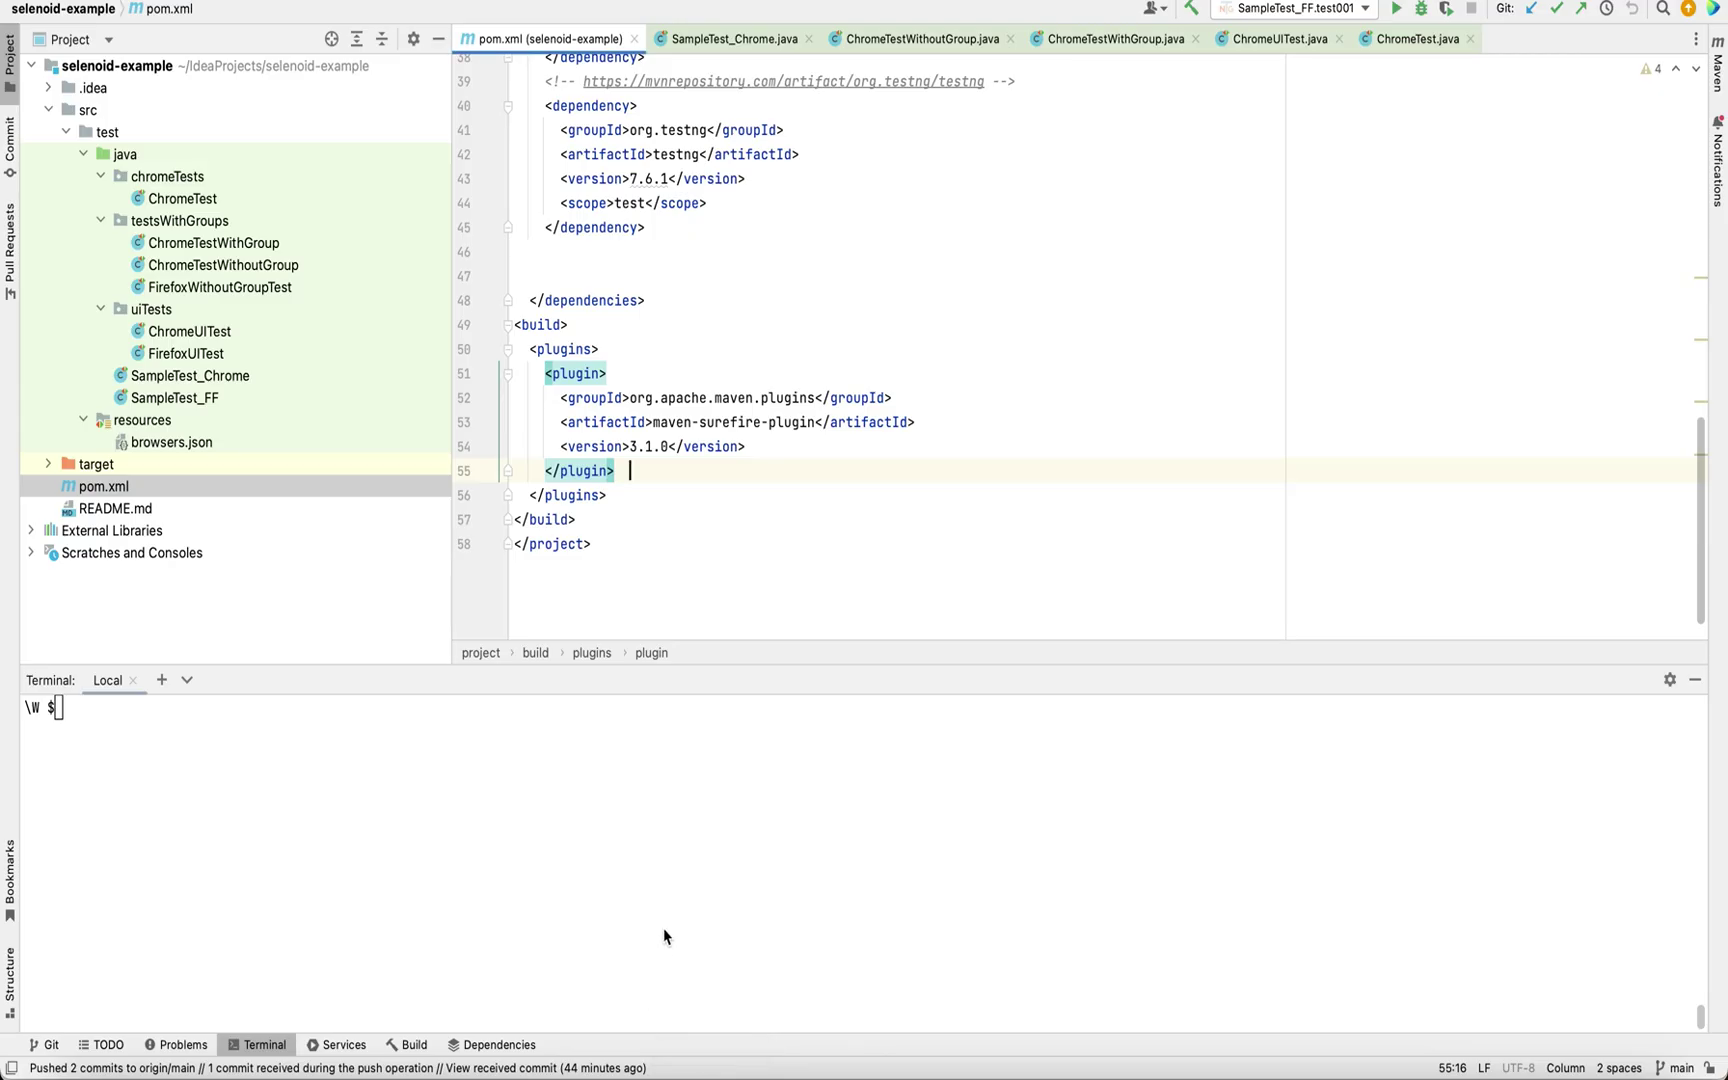
left_click(665, 928)
key("ctrl+v")
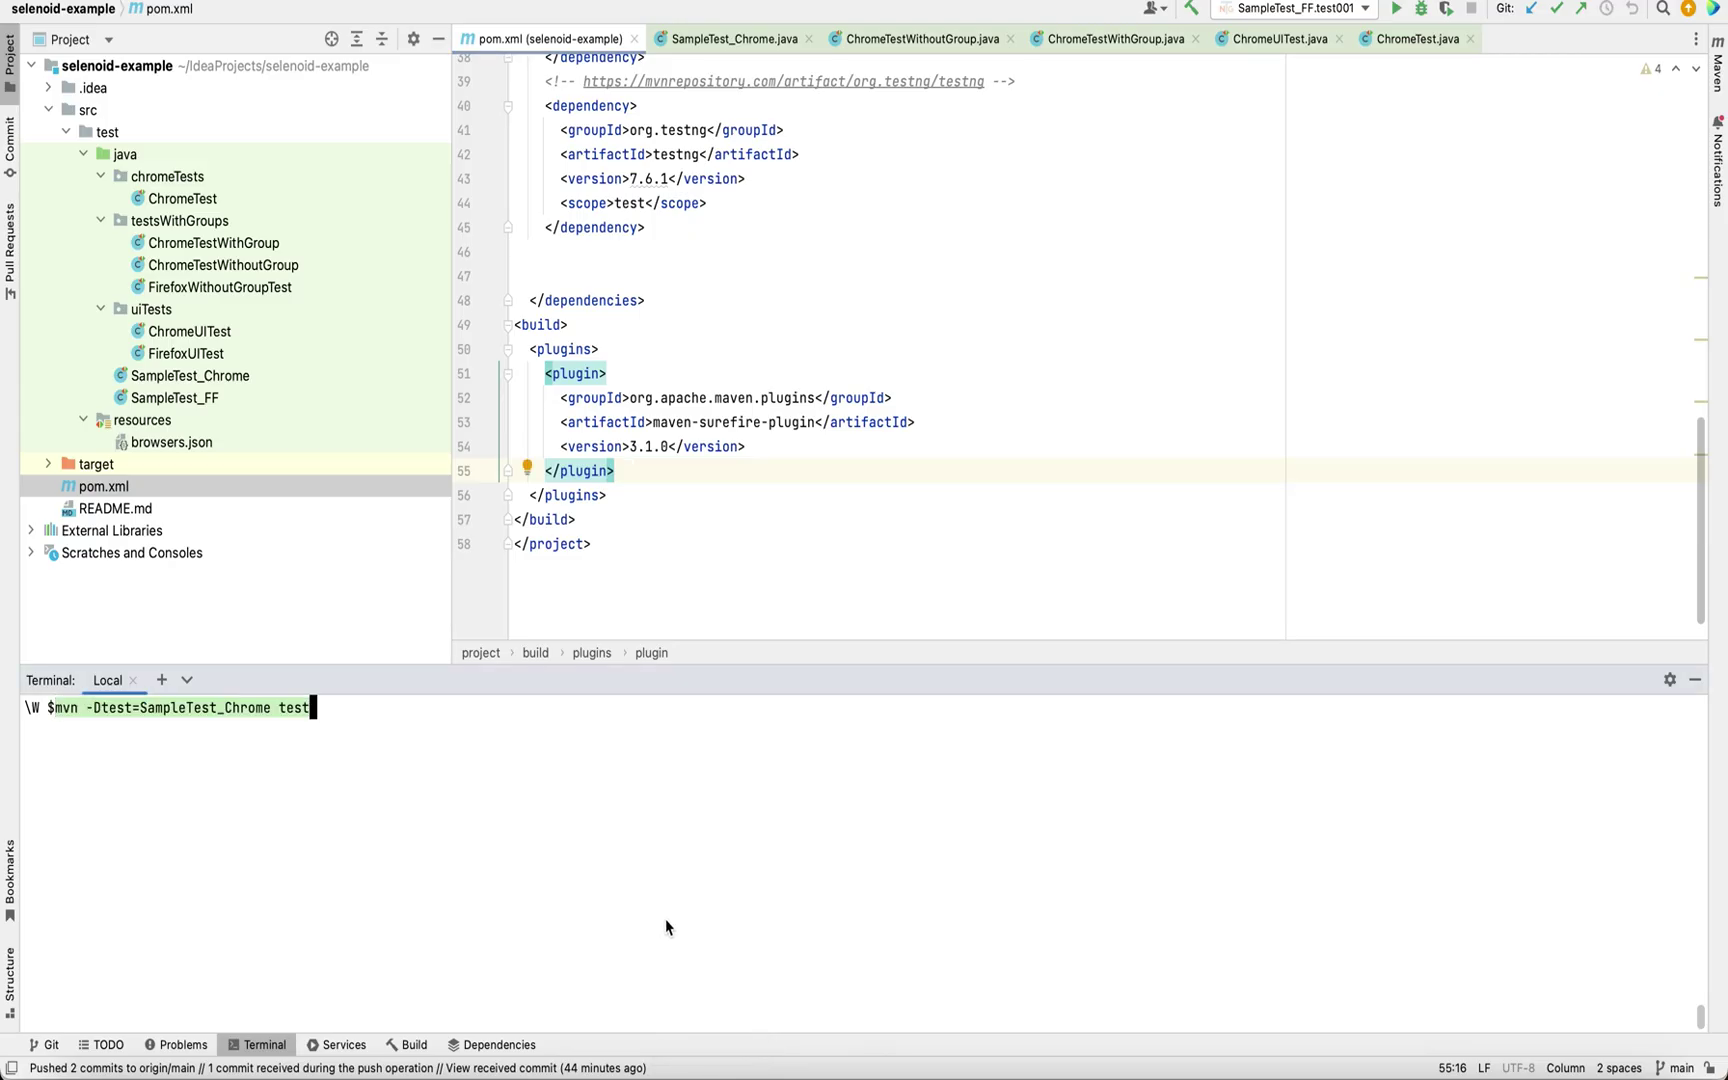
key("Return")
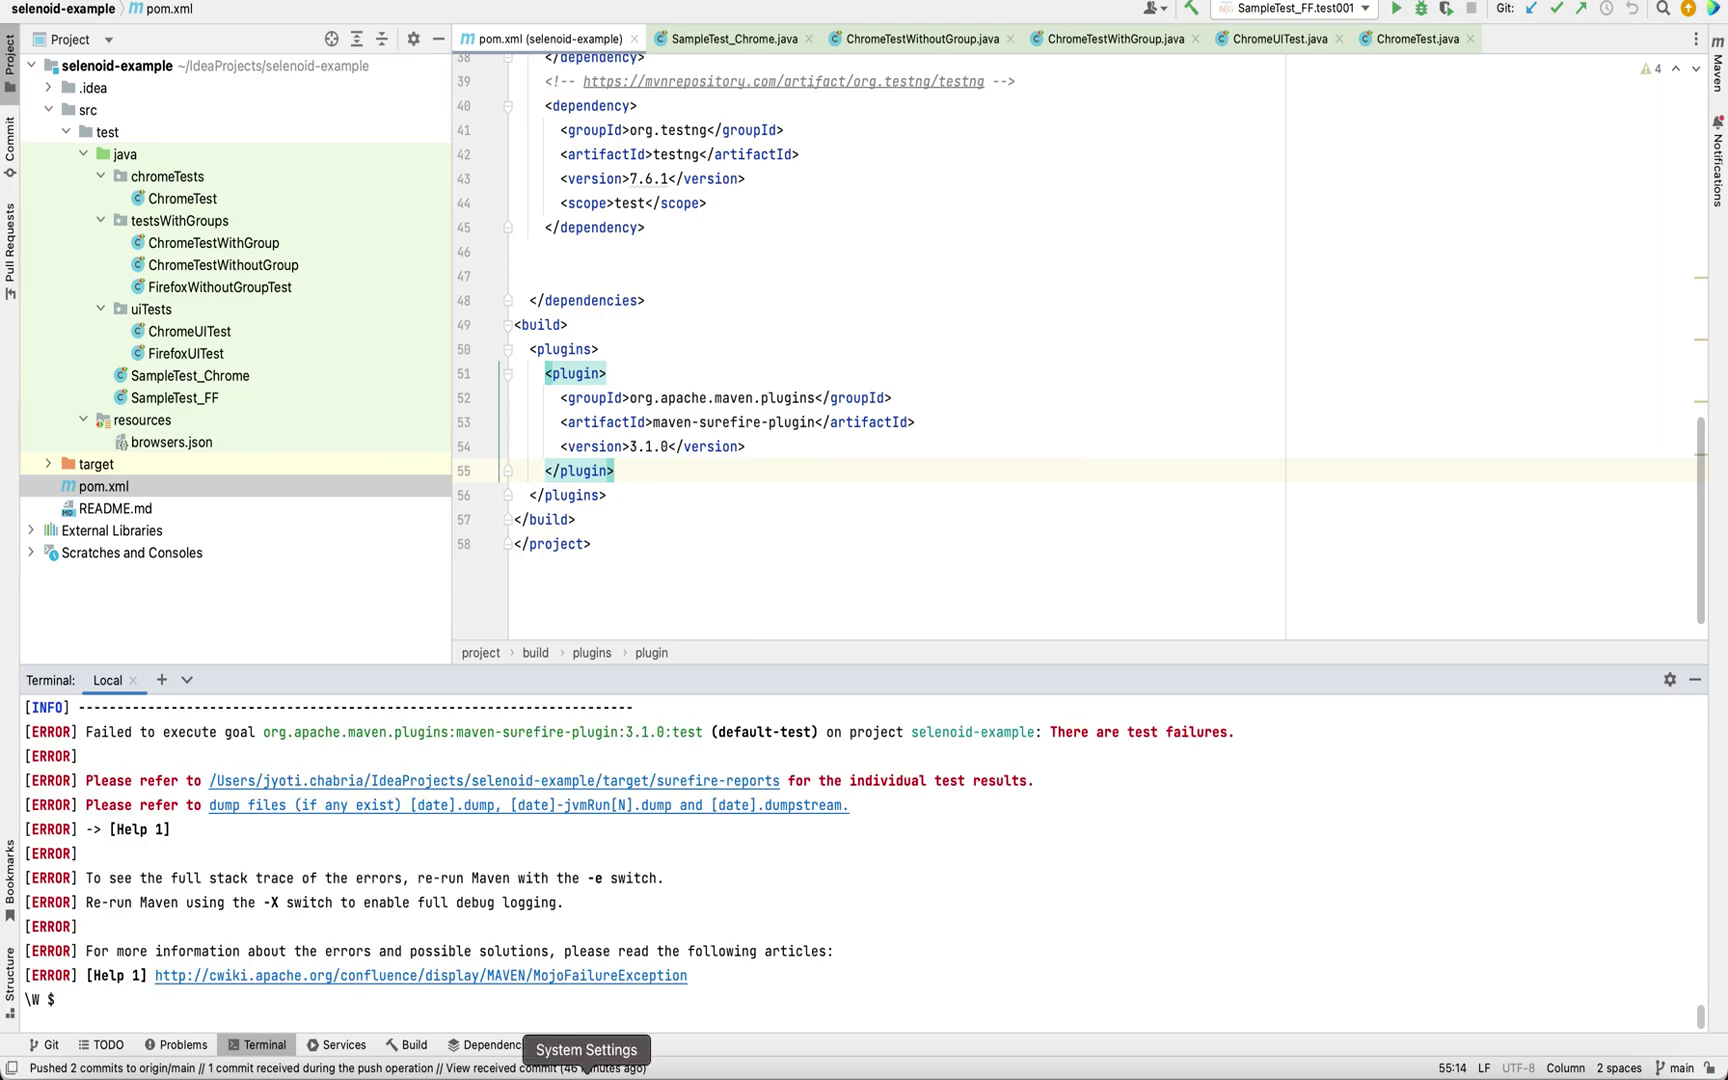
Step: Check the Surefire report's SampleTest_Chrome failure, then copy the README's multiple-test command
left_click(648, 1069)
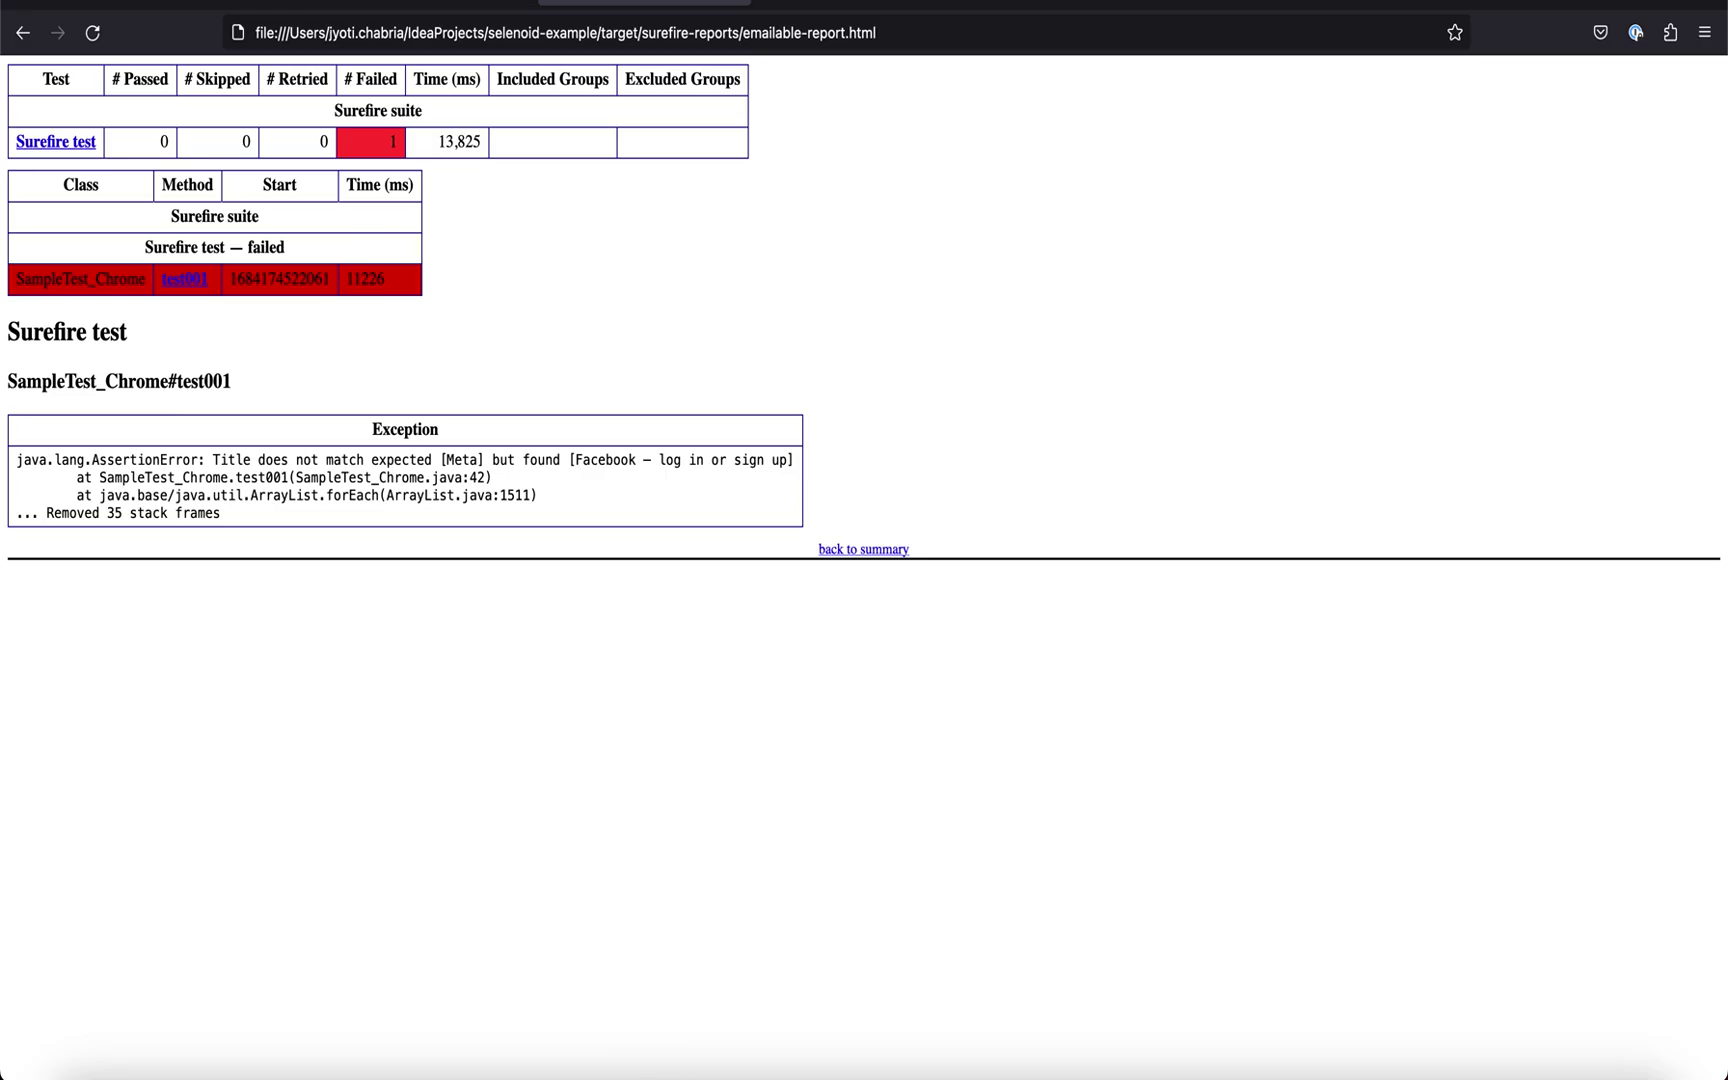
left_click(125, 3)
scroll(891, 967, "down", 1)
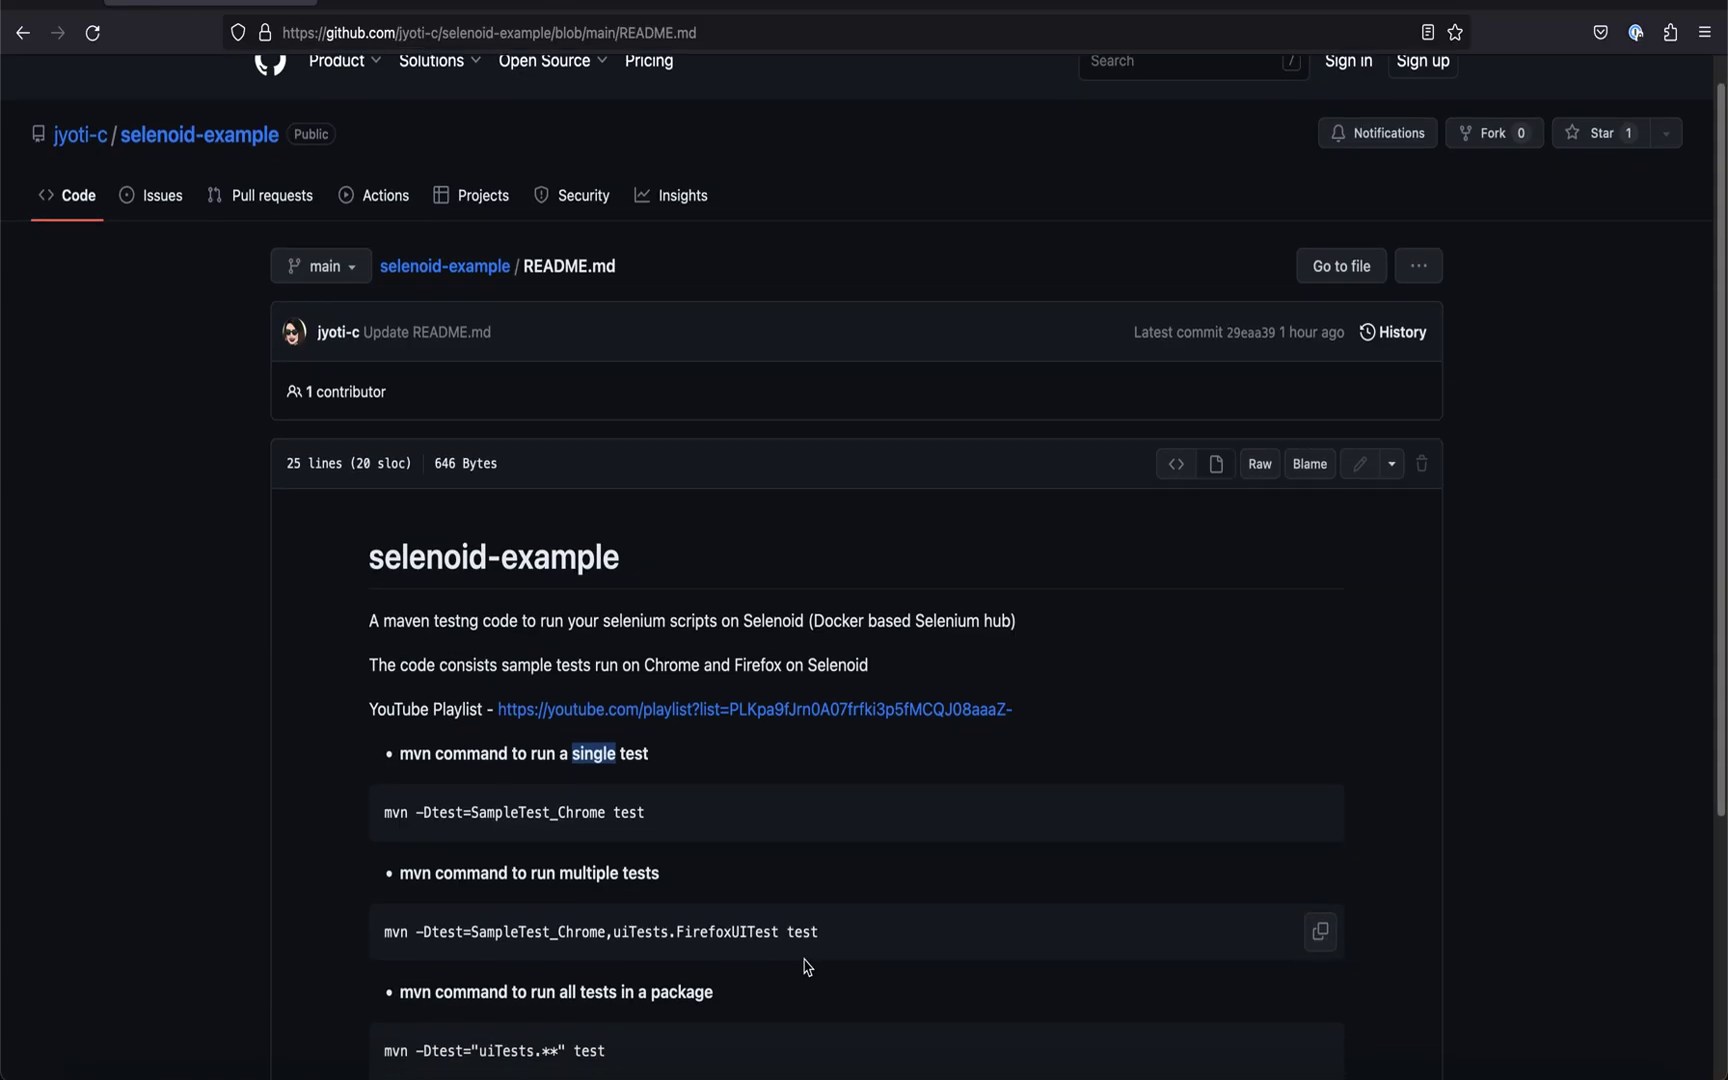
left_click(1317, 932)
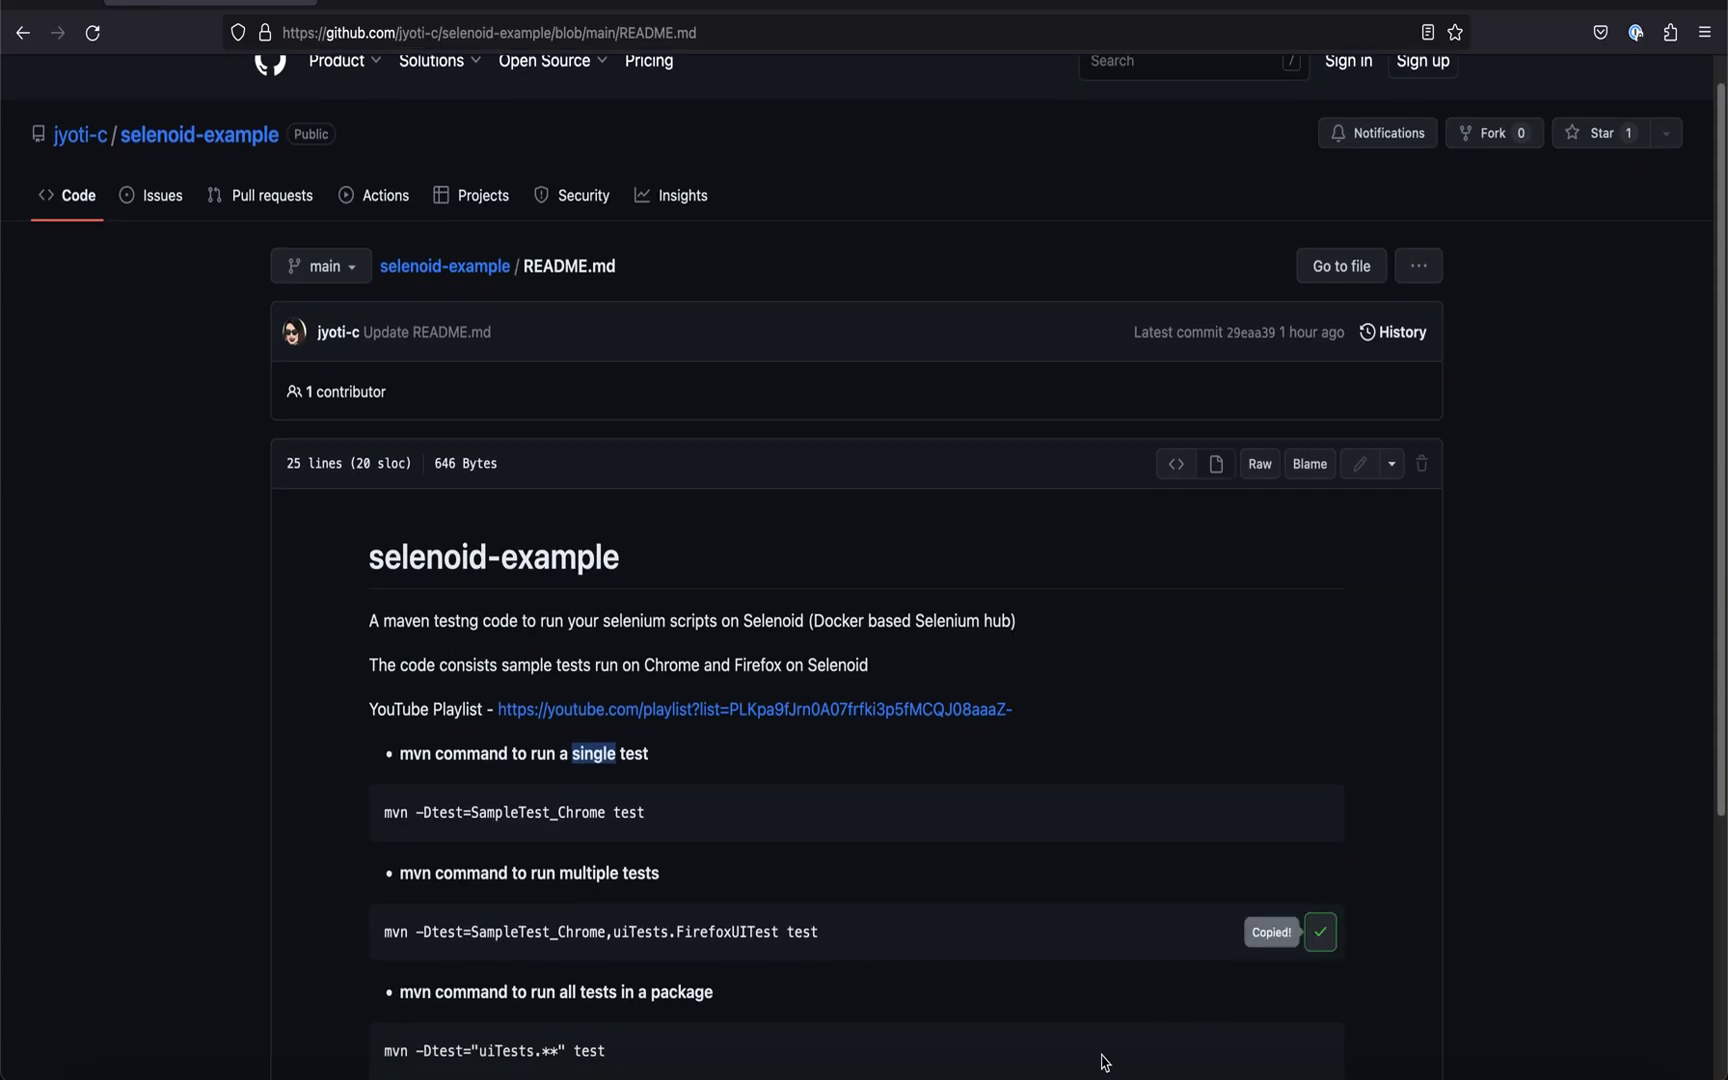
Step: Run the multiple-test command for SampleTest_Chrome and uiTests.FirefoxUITest, pointing out both in the Project tree
left_click(712, 1075)
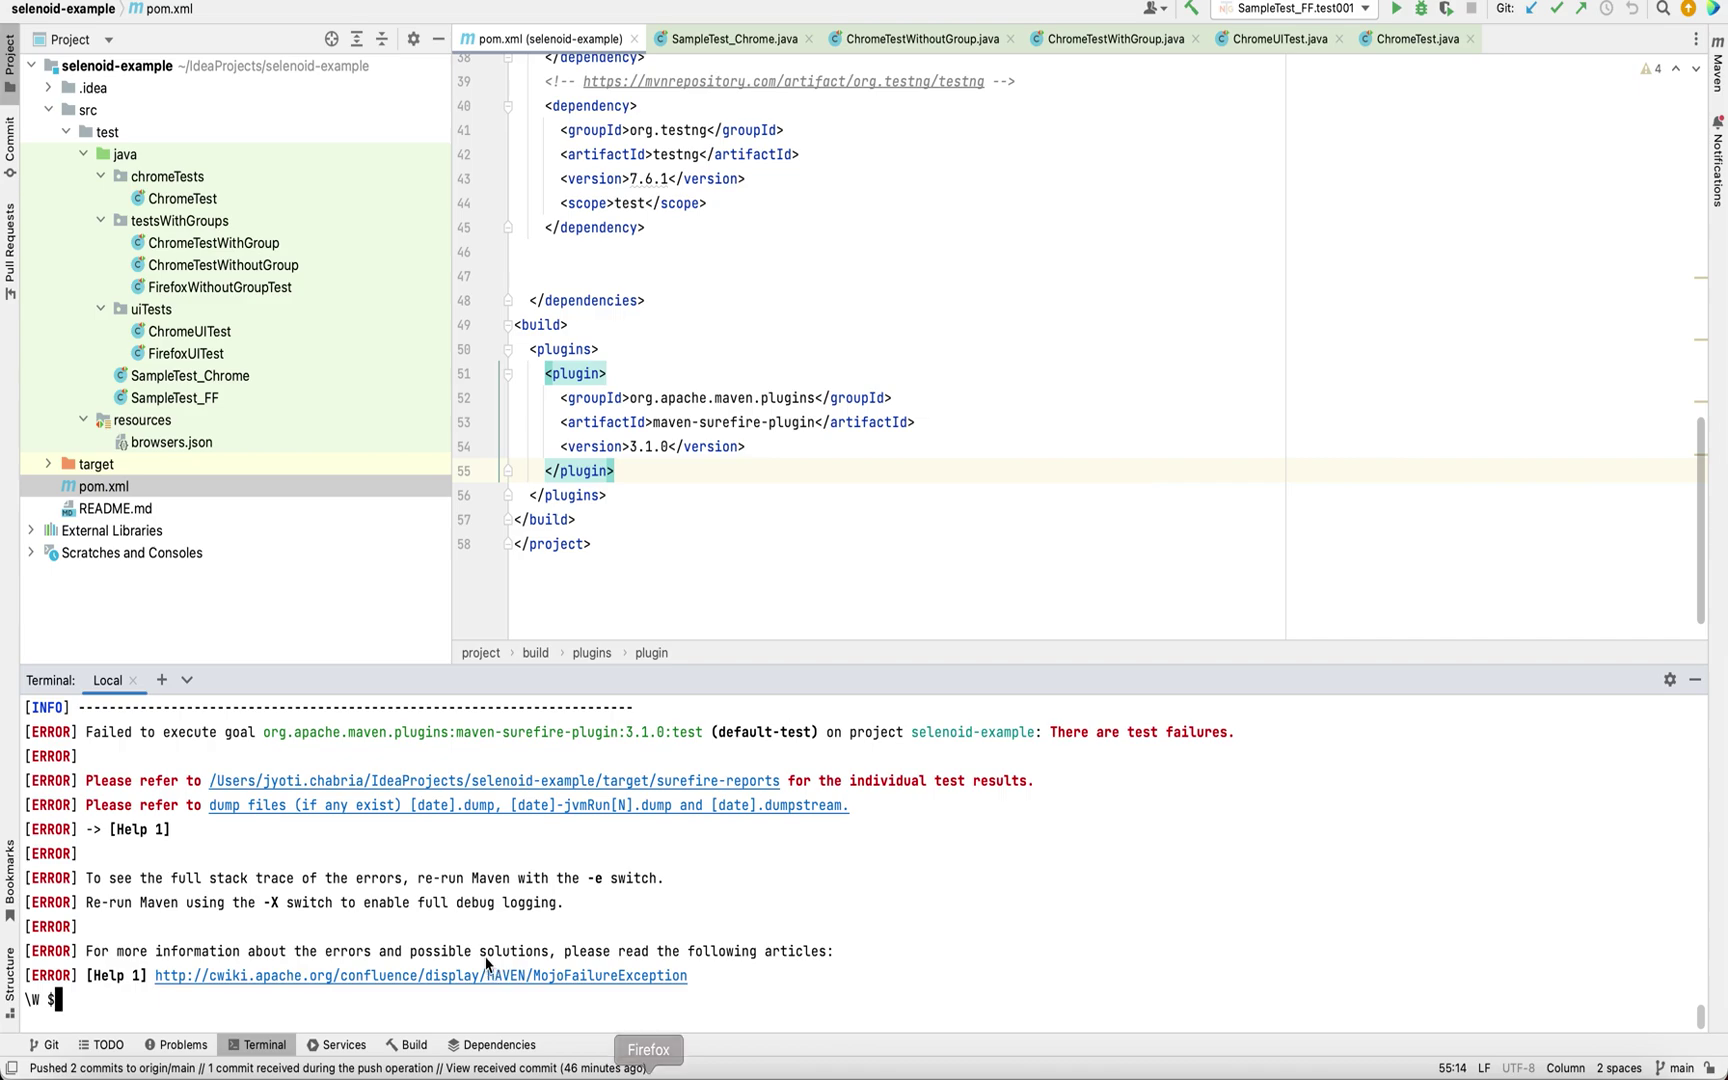
right_click(494, 1016)
left_click(551, 929)
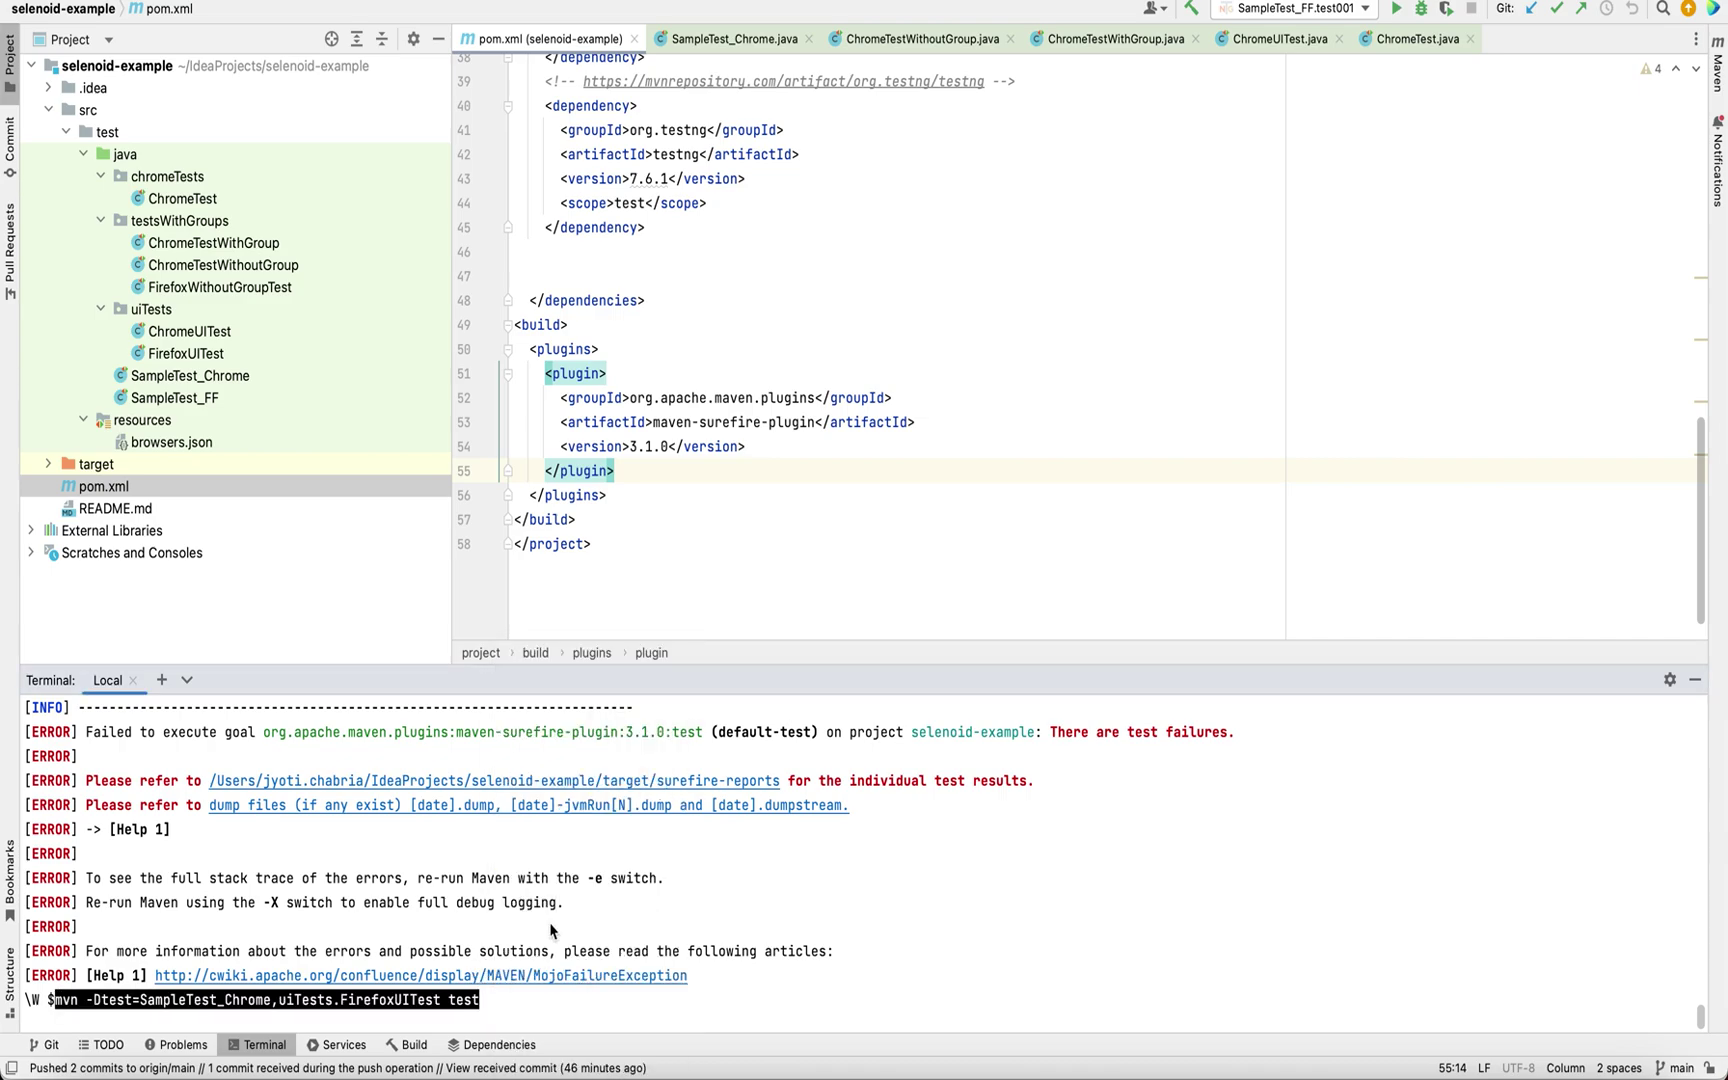
key("Return")
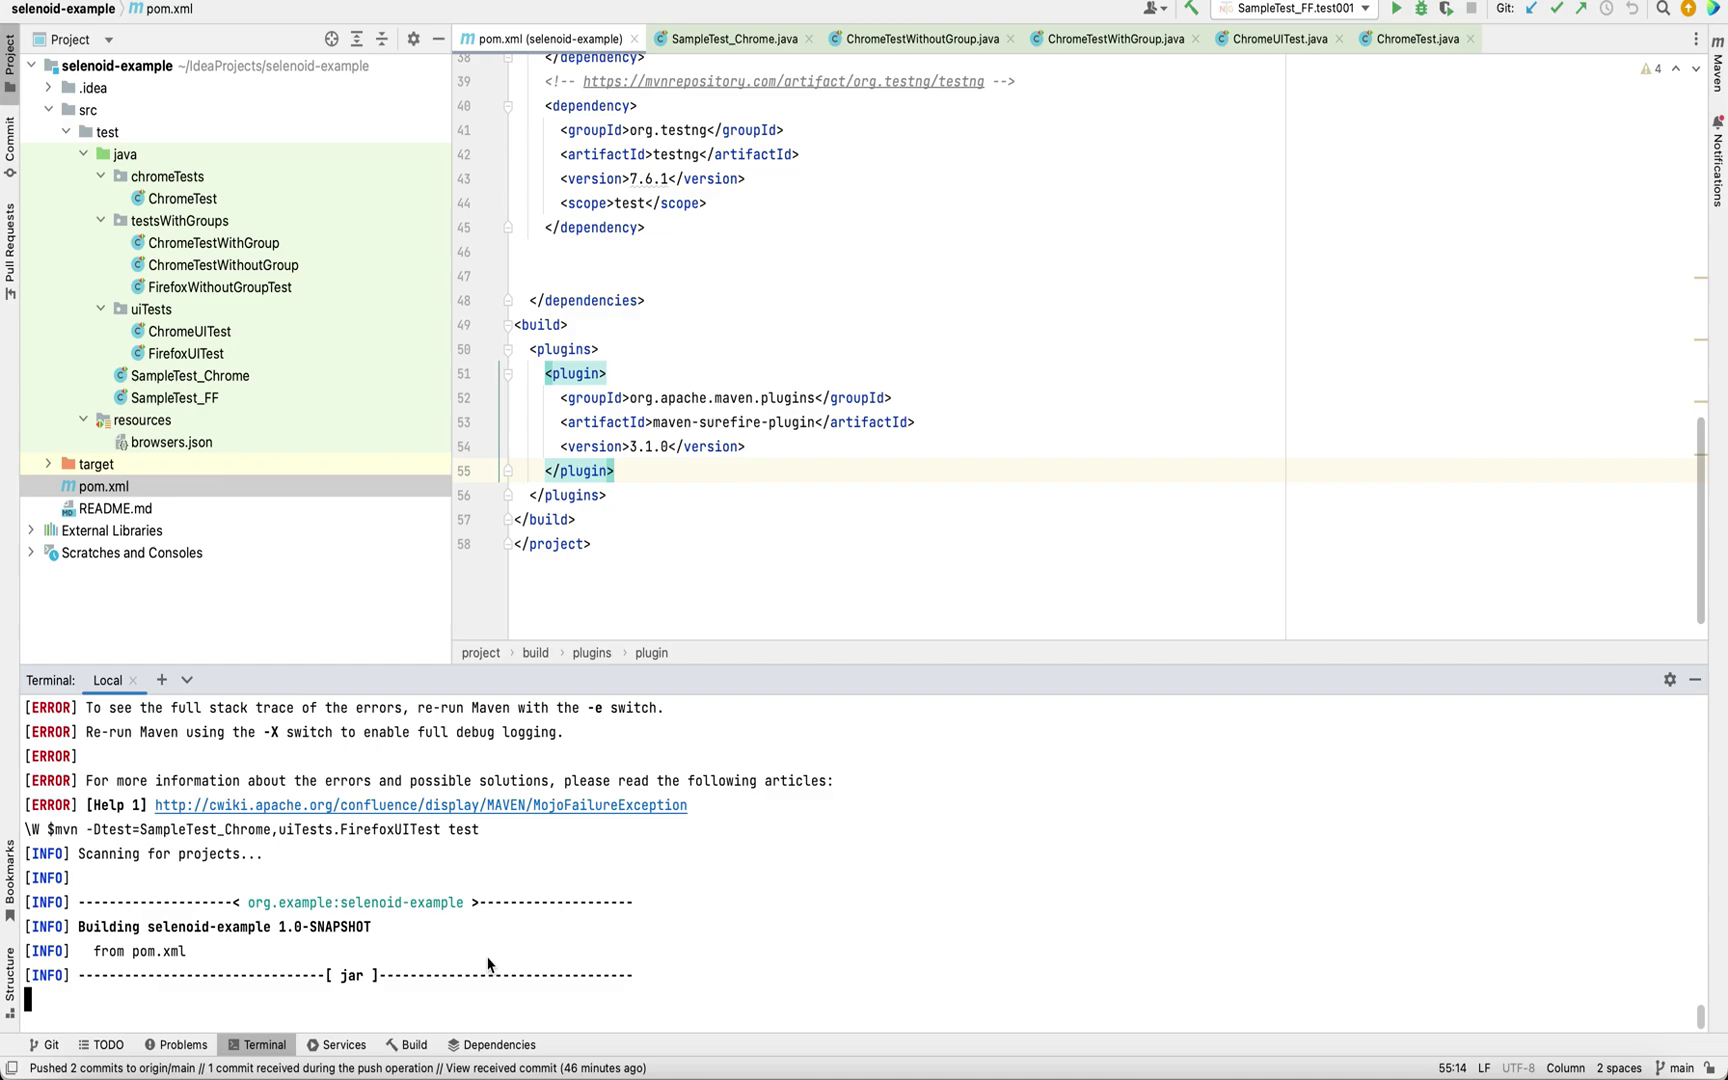
left_click(166, 378)
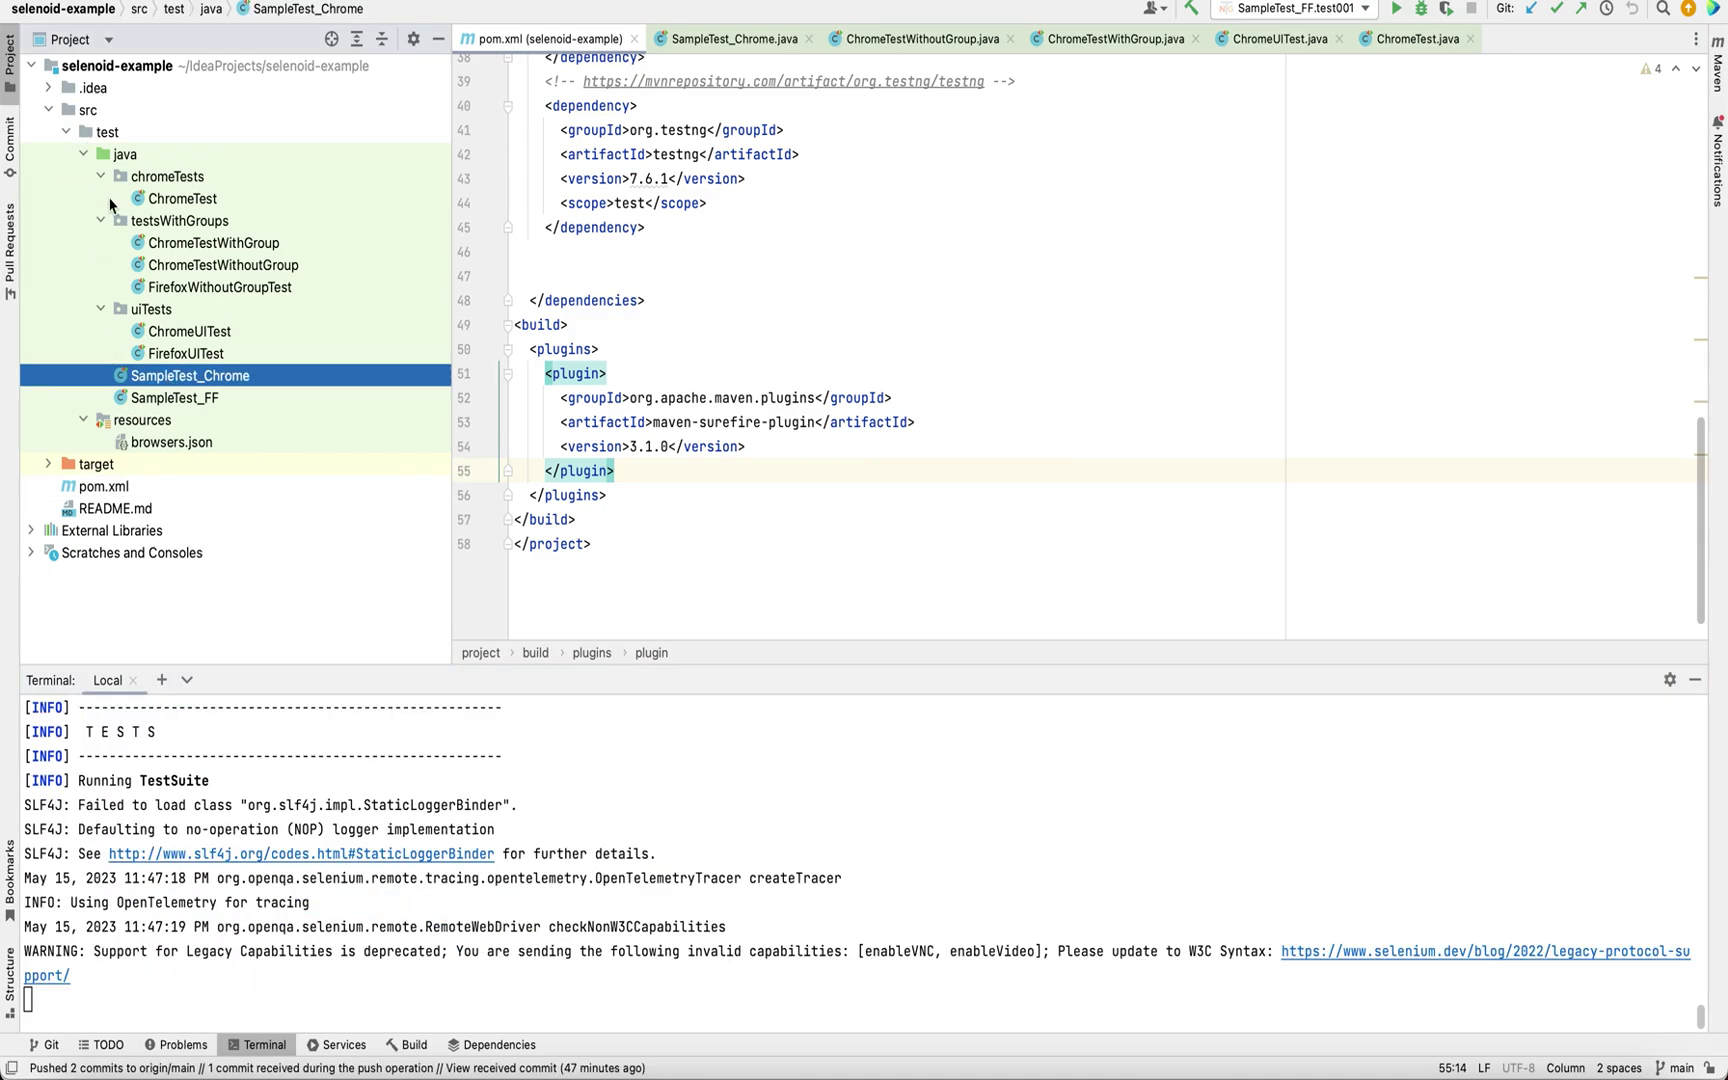
left_click(159, 311)
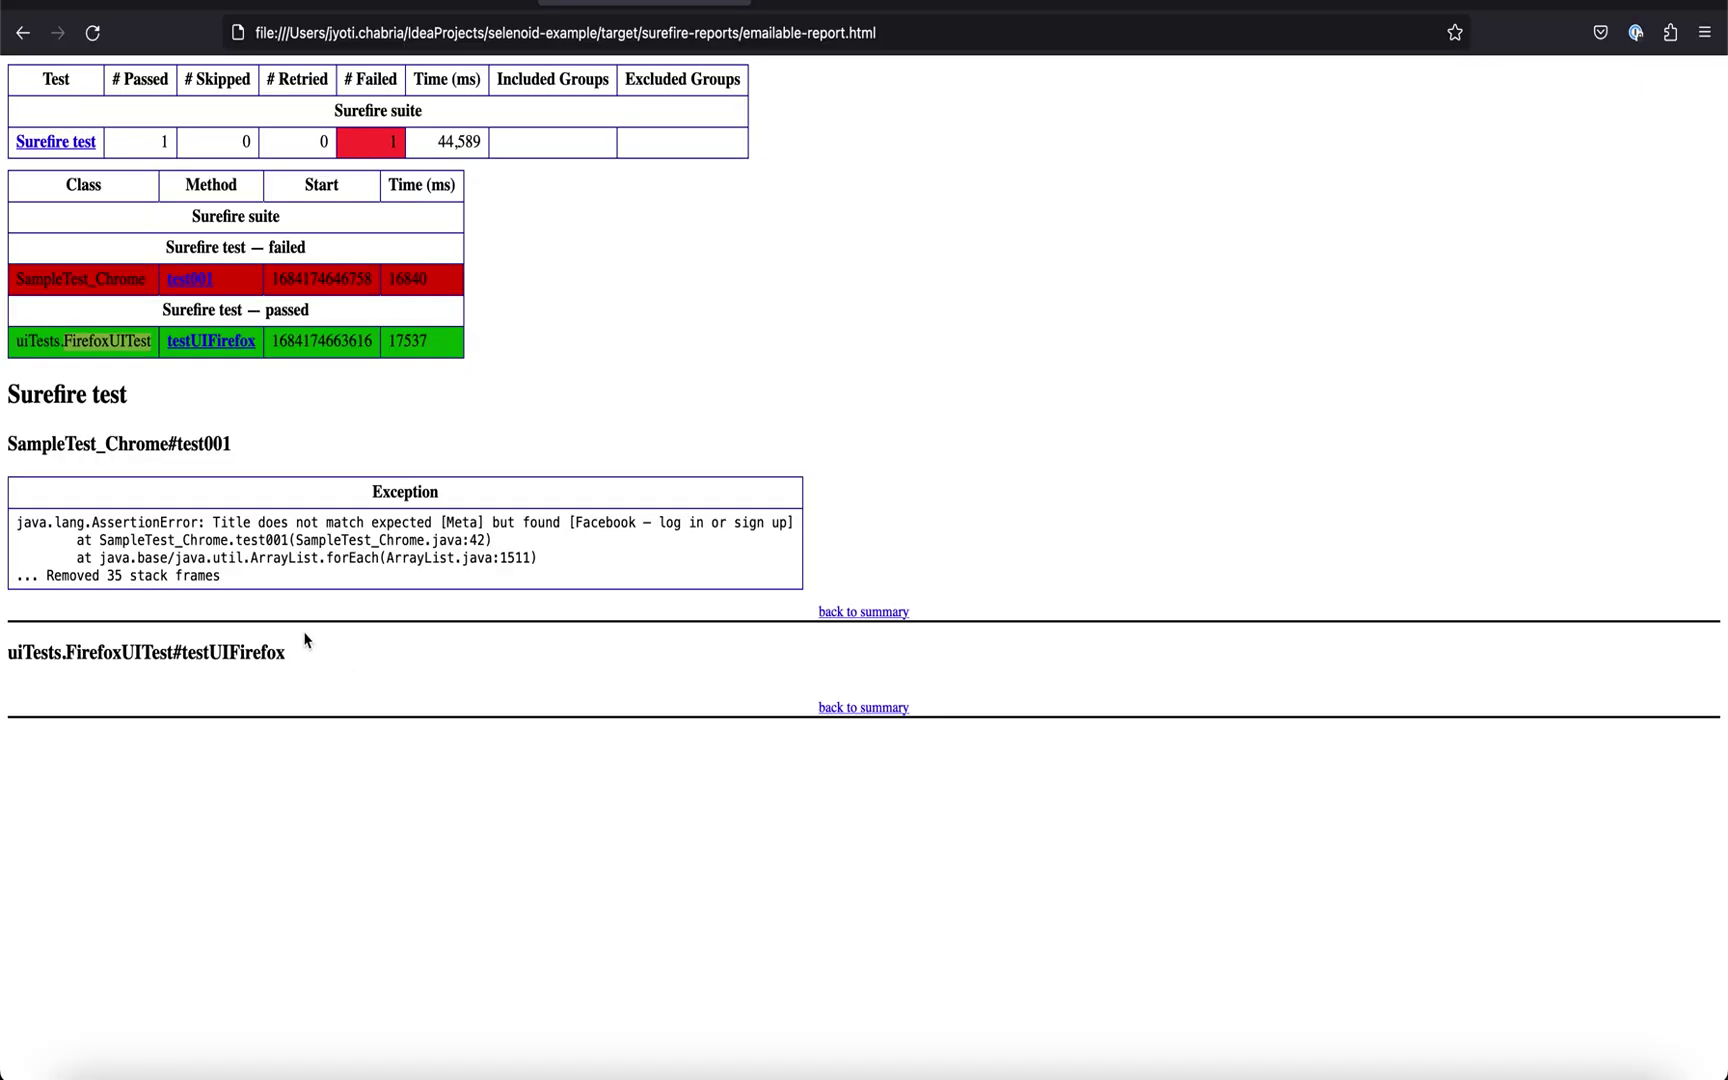
Step: Highlight the failed SampleTest_Chrome report row, then copy the README's mvn -Dtest="uiTests.**" test command
double_click(90, 279)
left_click(233, 8)
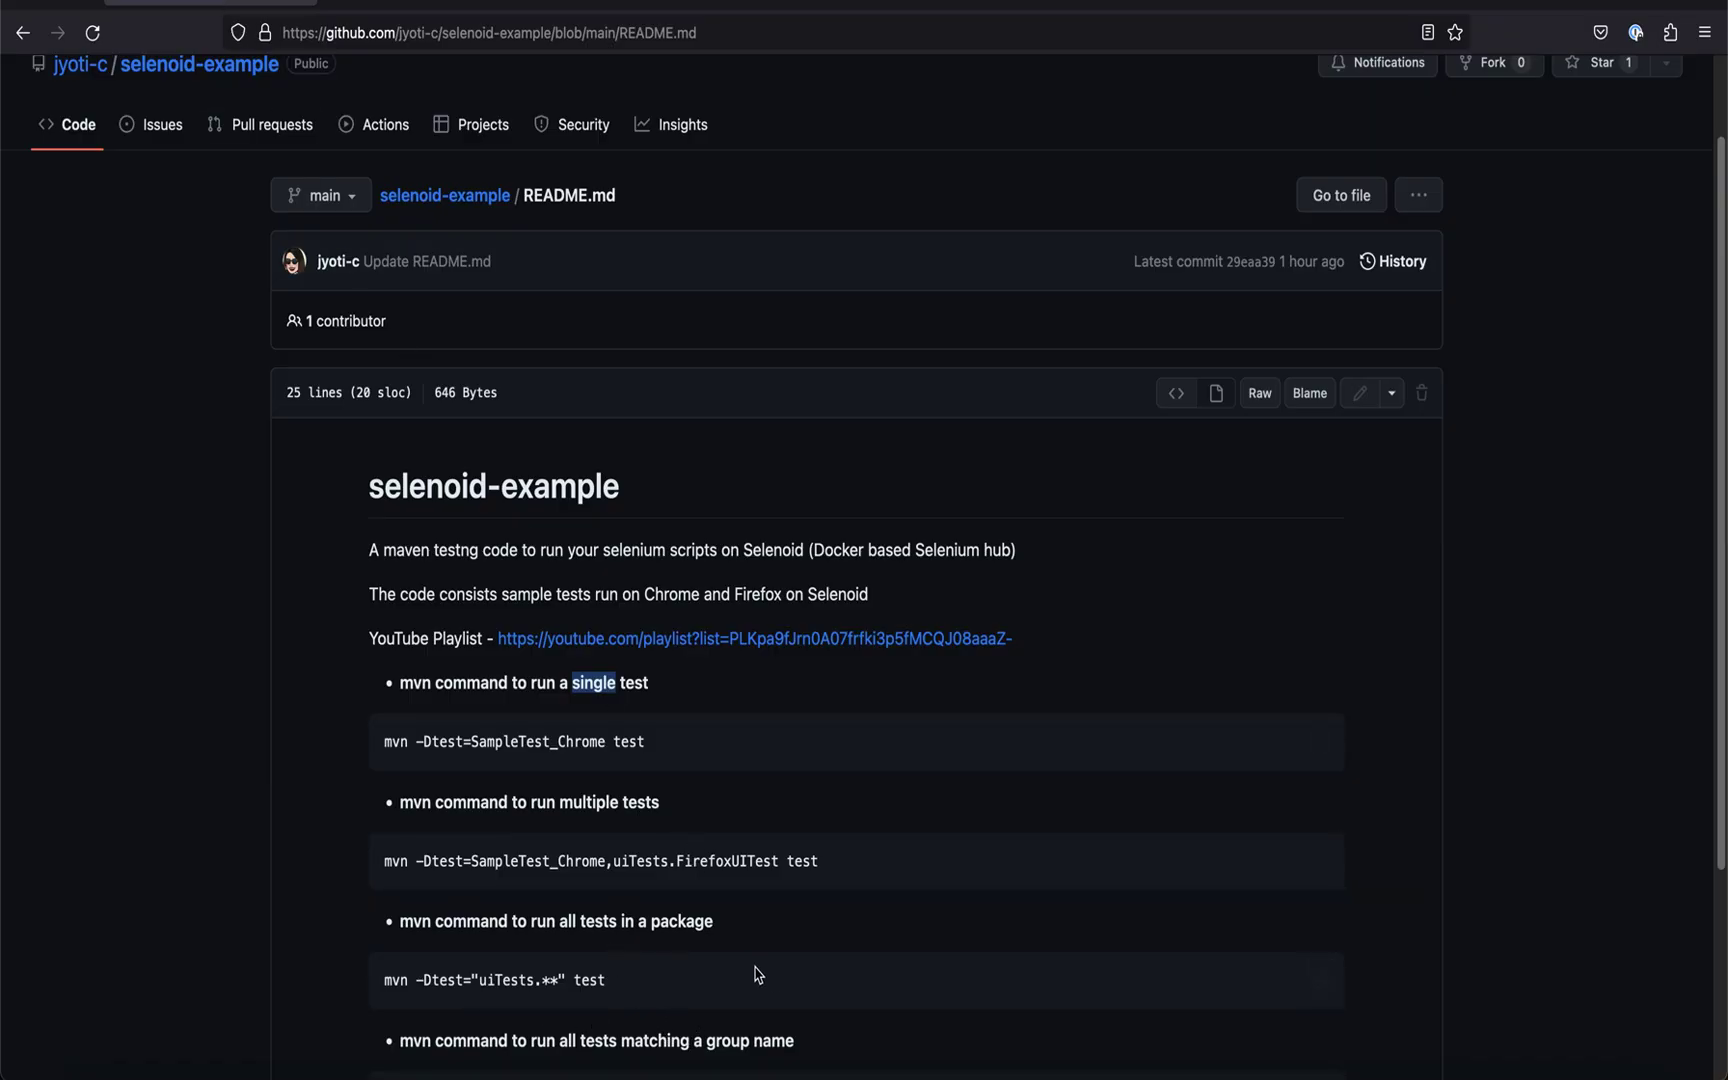
mouse_move(856, 979)
left_click(1321, 979)
Step: Paste and run mvn -Dtest="uiTests.**" test in the IntelliJ terminal
left_click(694, 1073)
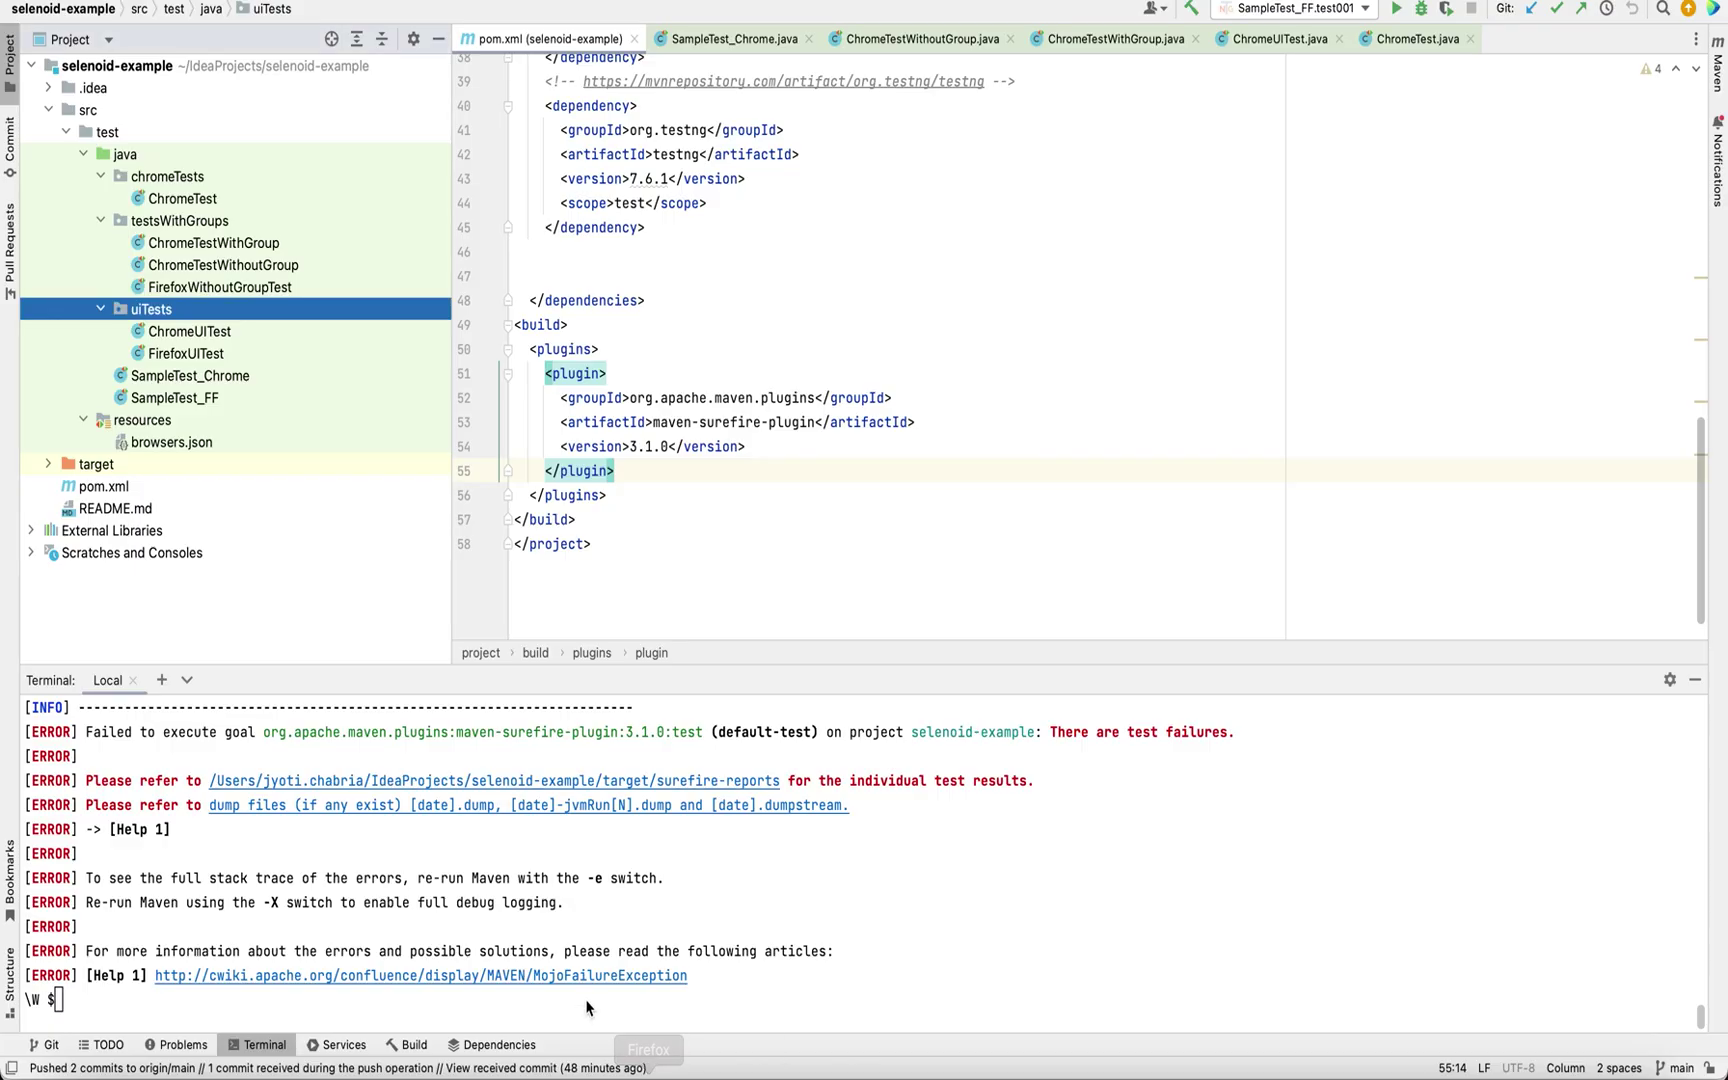
right_click(590, 1005)
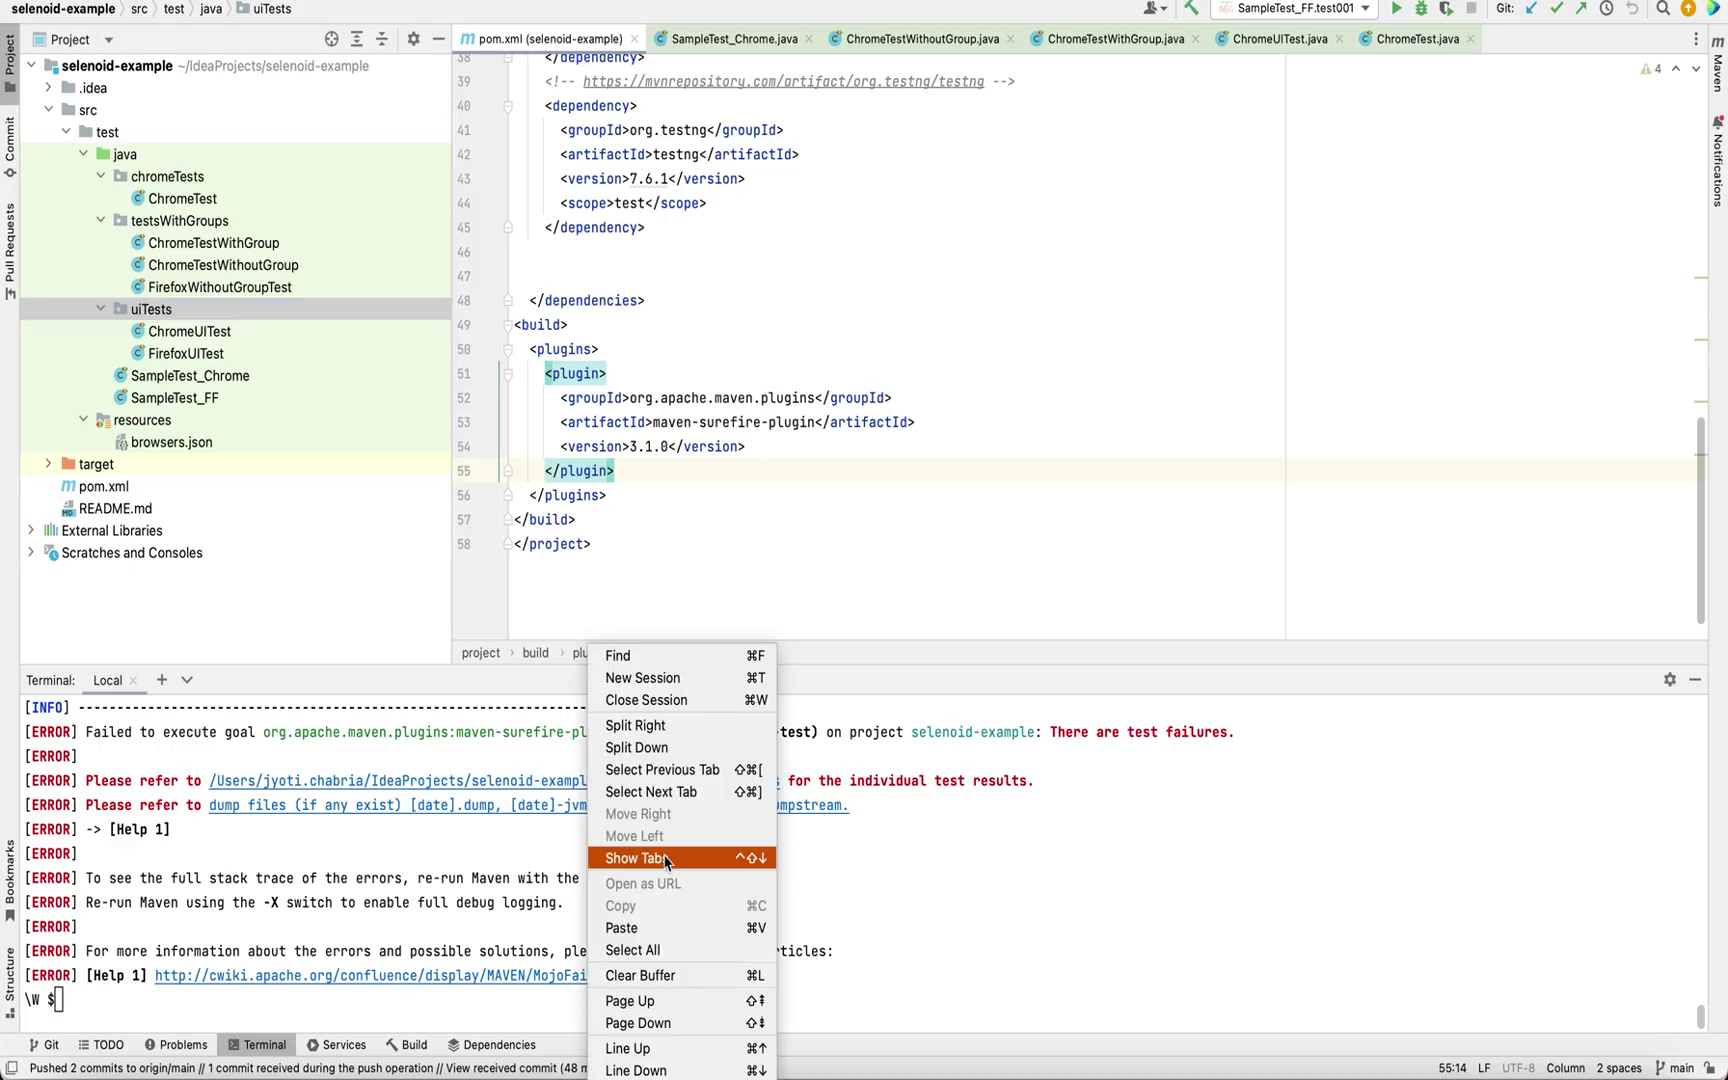
left_click(657, 935)
key("Return")
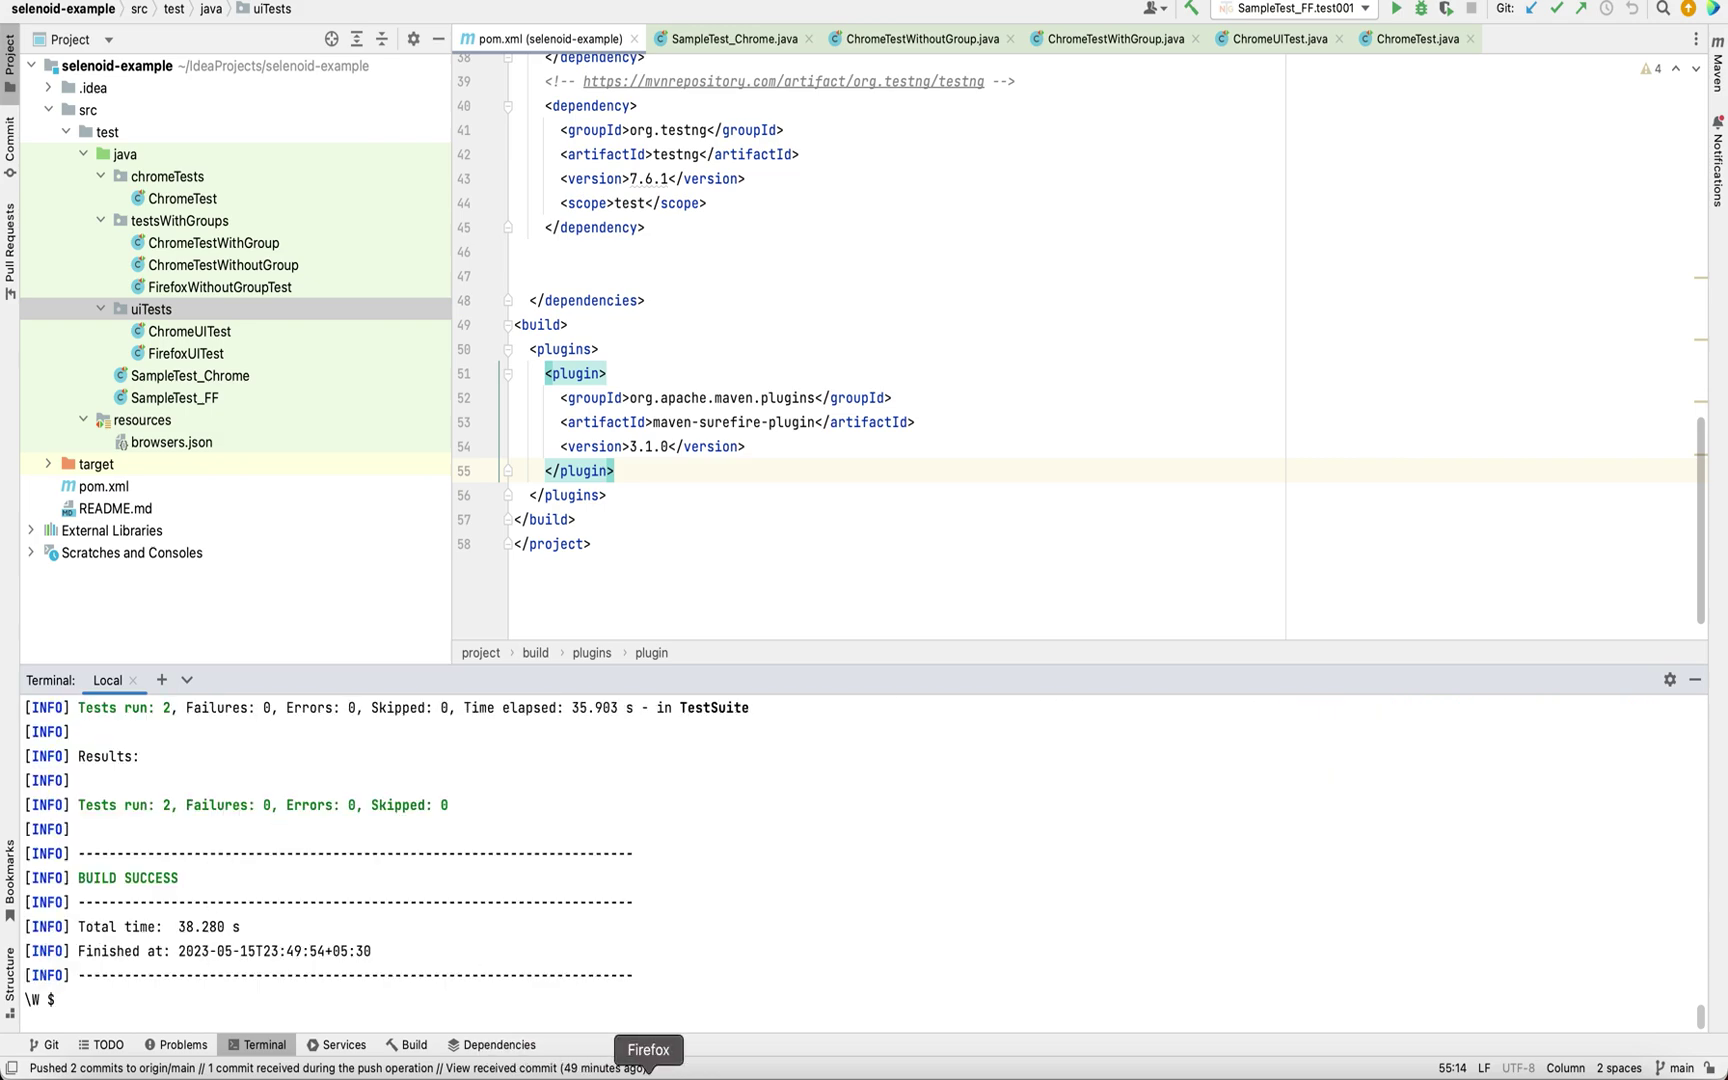
Step: Reload the Surefire report to confirm ChromeUITest and FirefoxUITest passed, then view the README's -Dgroups command
left_click(644, 1047)
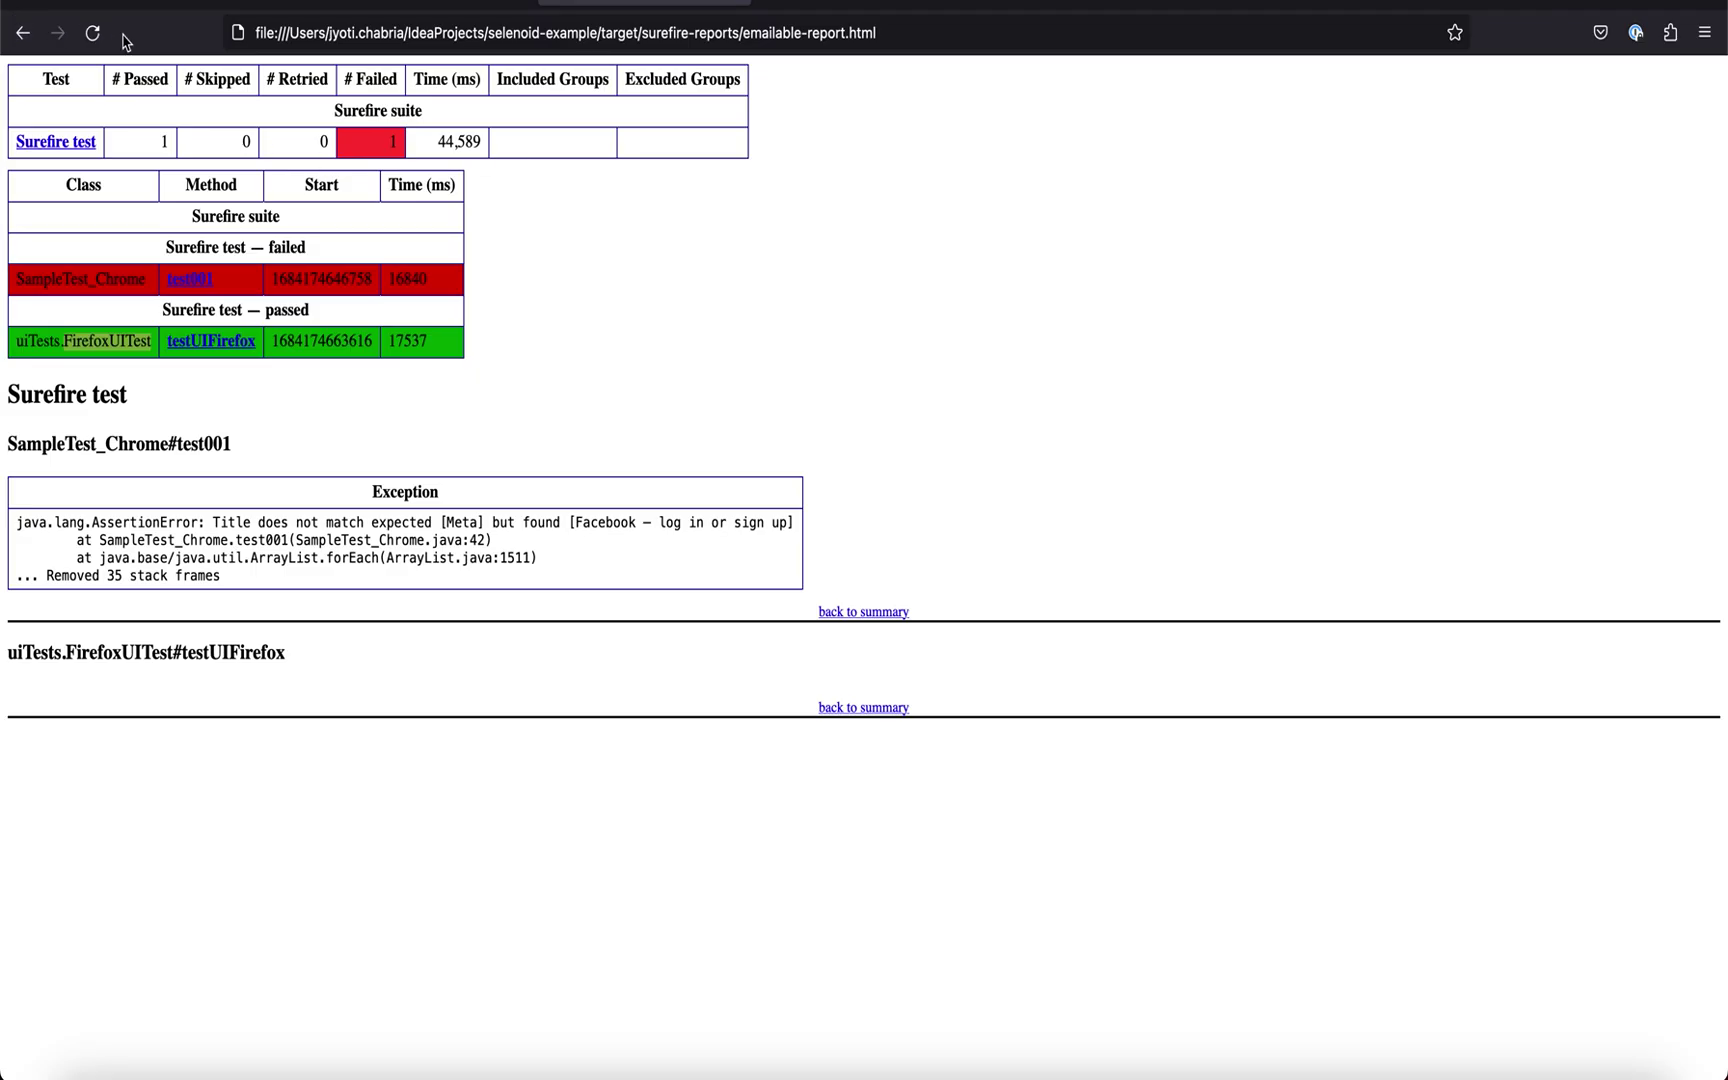
left_click(92, 32)
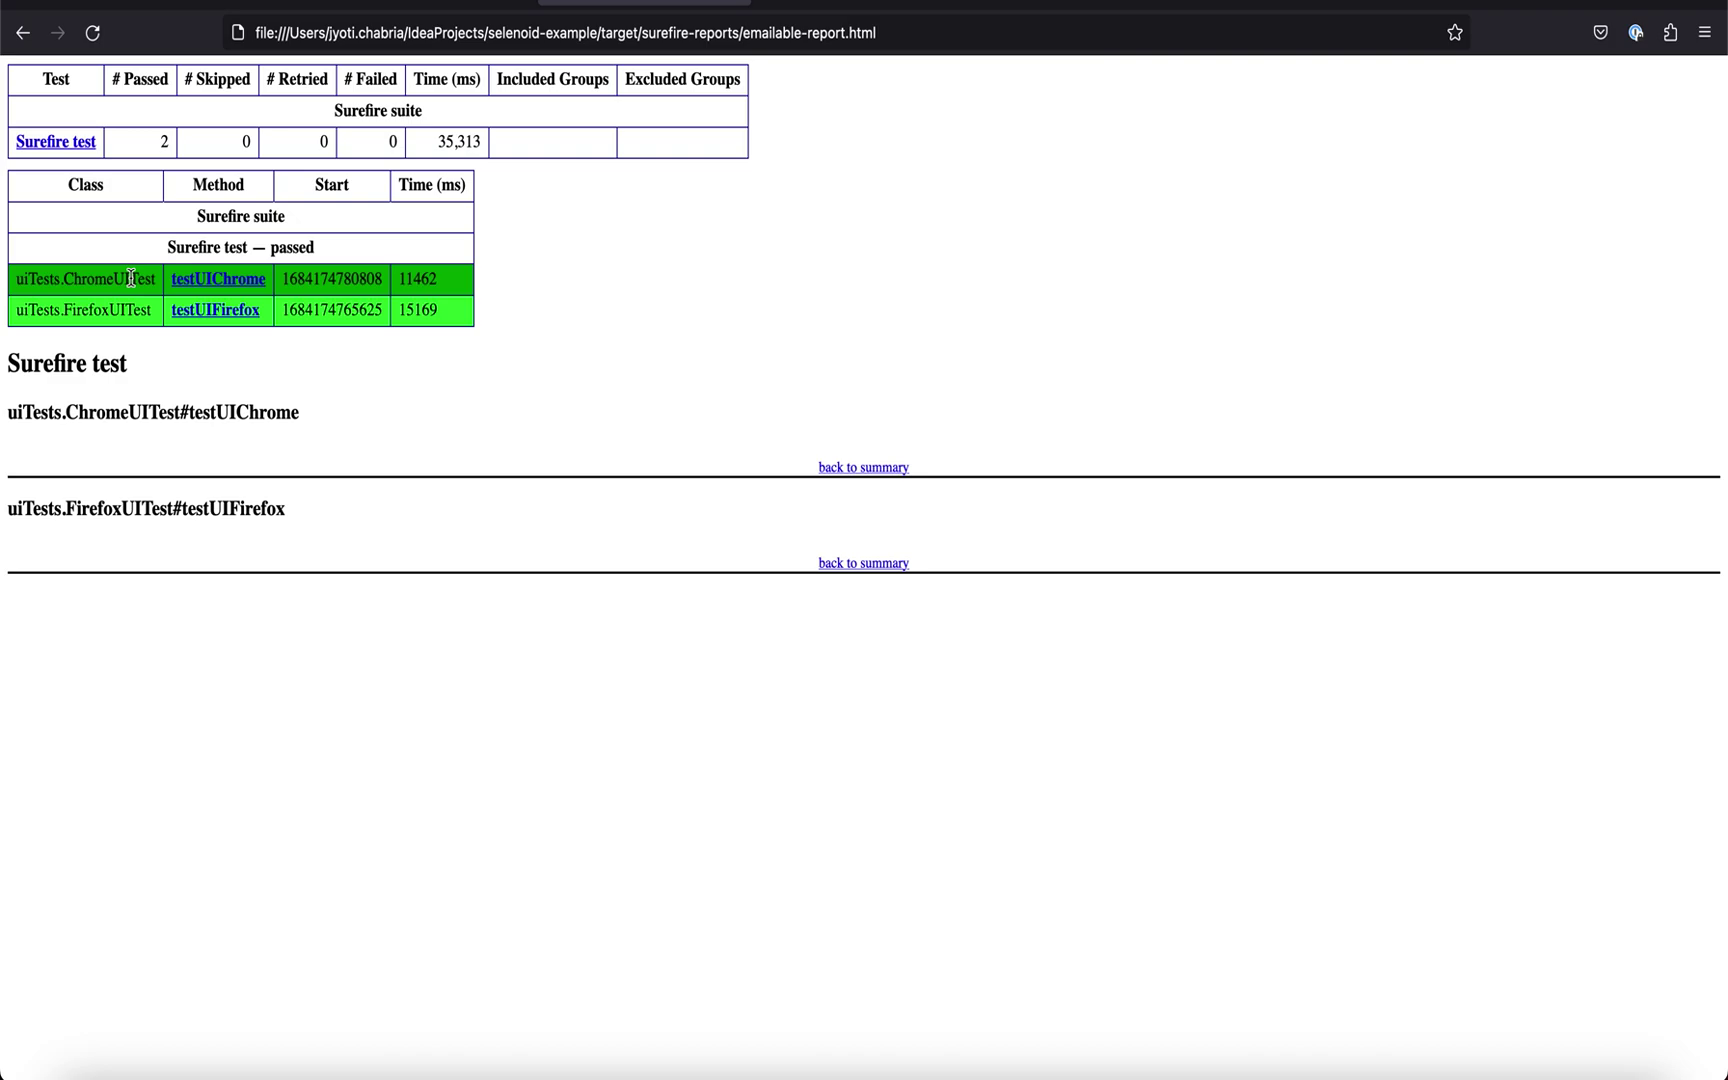
left_click(197, 6)
scroll(701, 771, "down", 2)
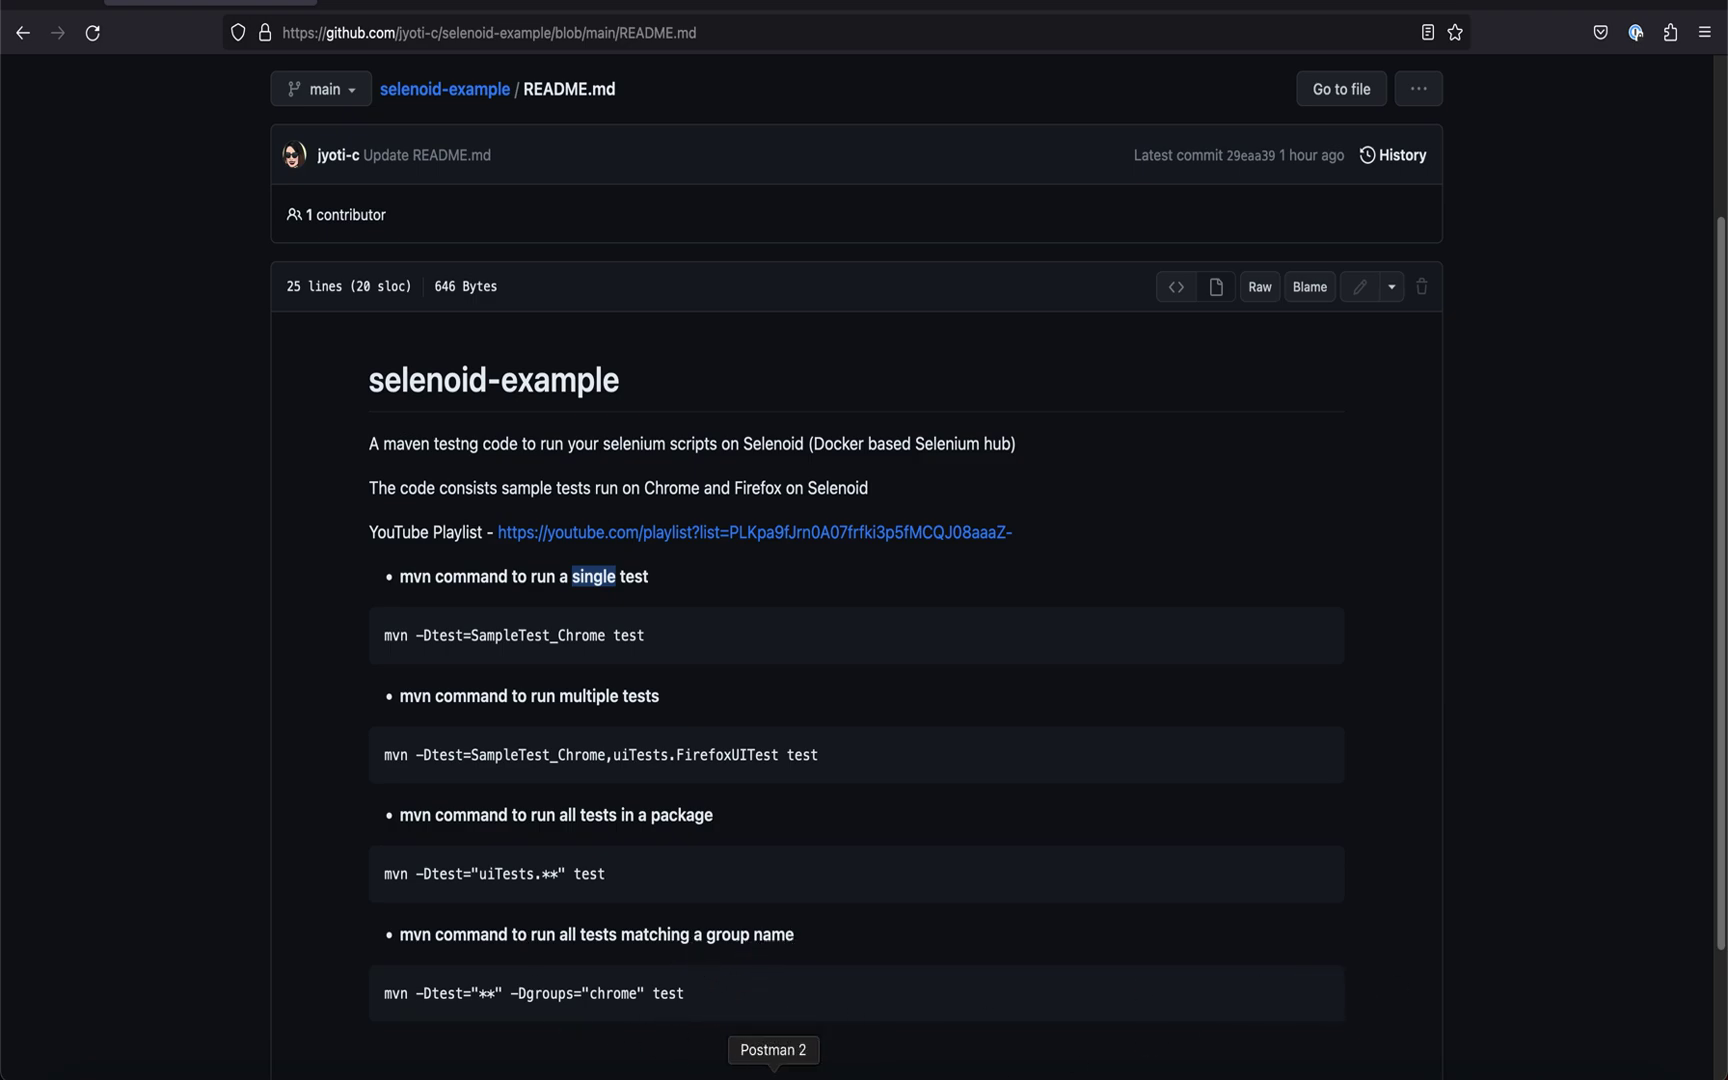
left_click(713, 1066)
Step: Paste and run mvn -Dtest="**" -Dgroups="chrome" test in the terminal
right_click(539, 645)
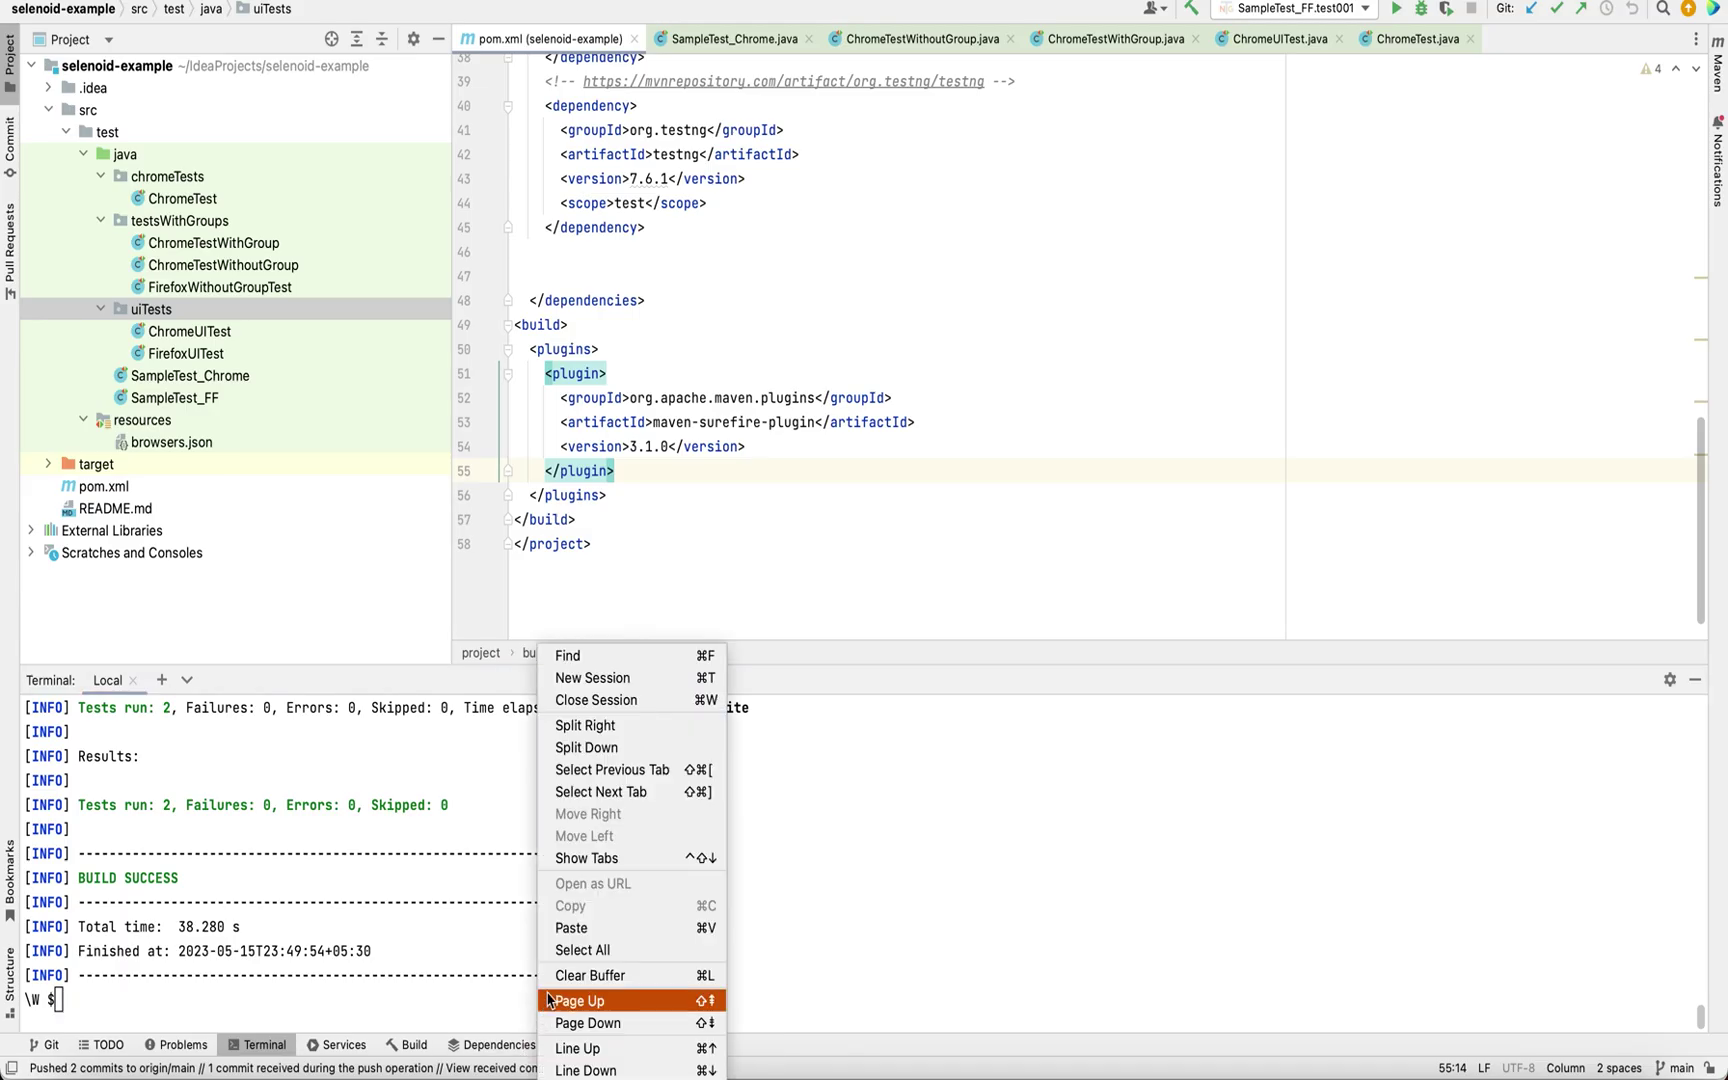
left_click(589, 929)
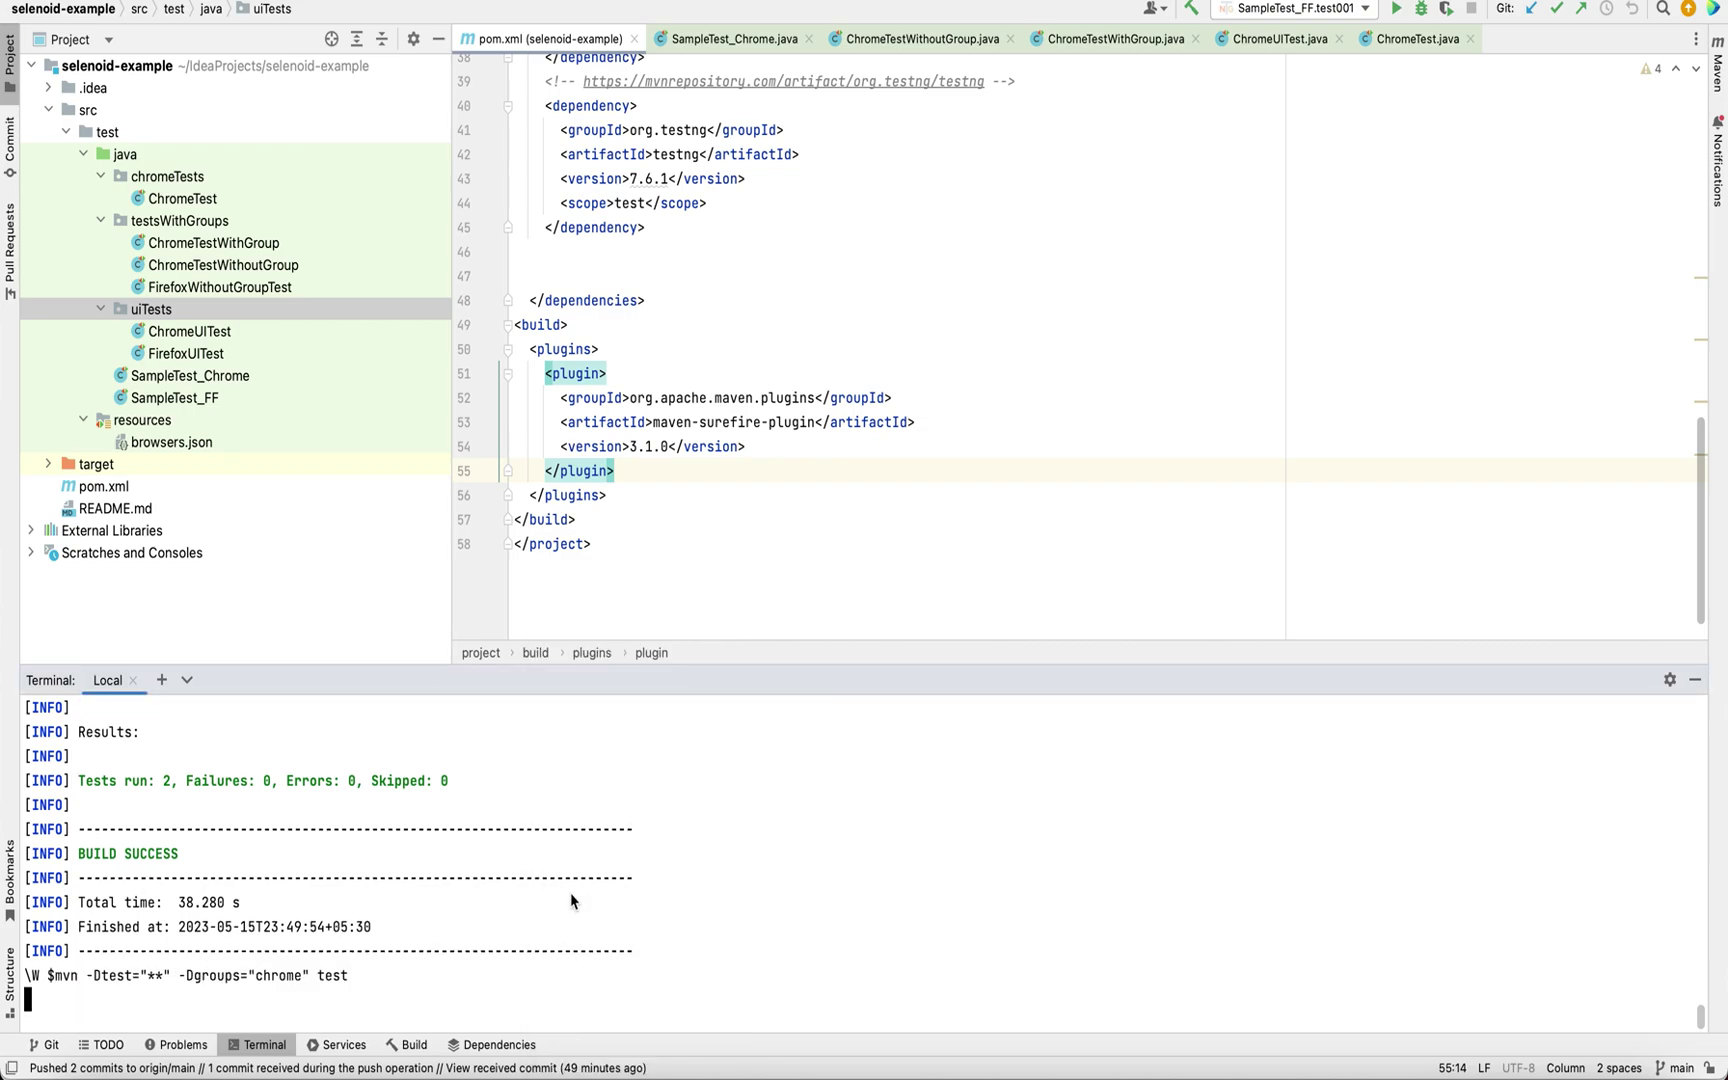
key("Return")
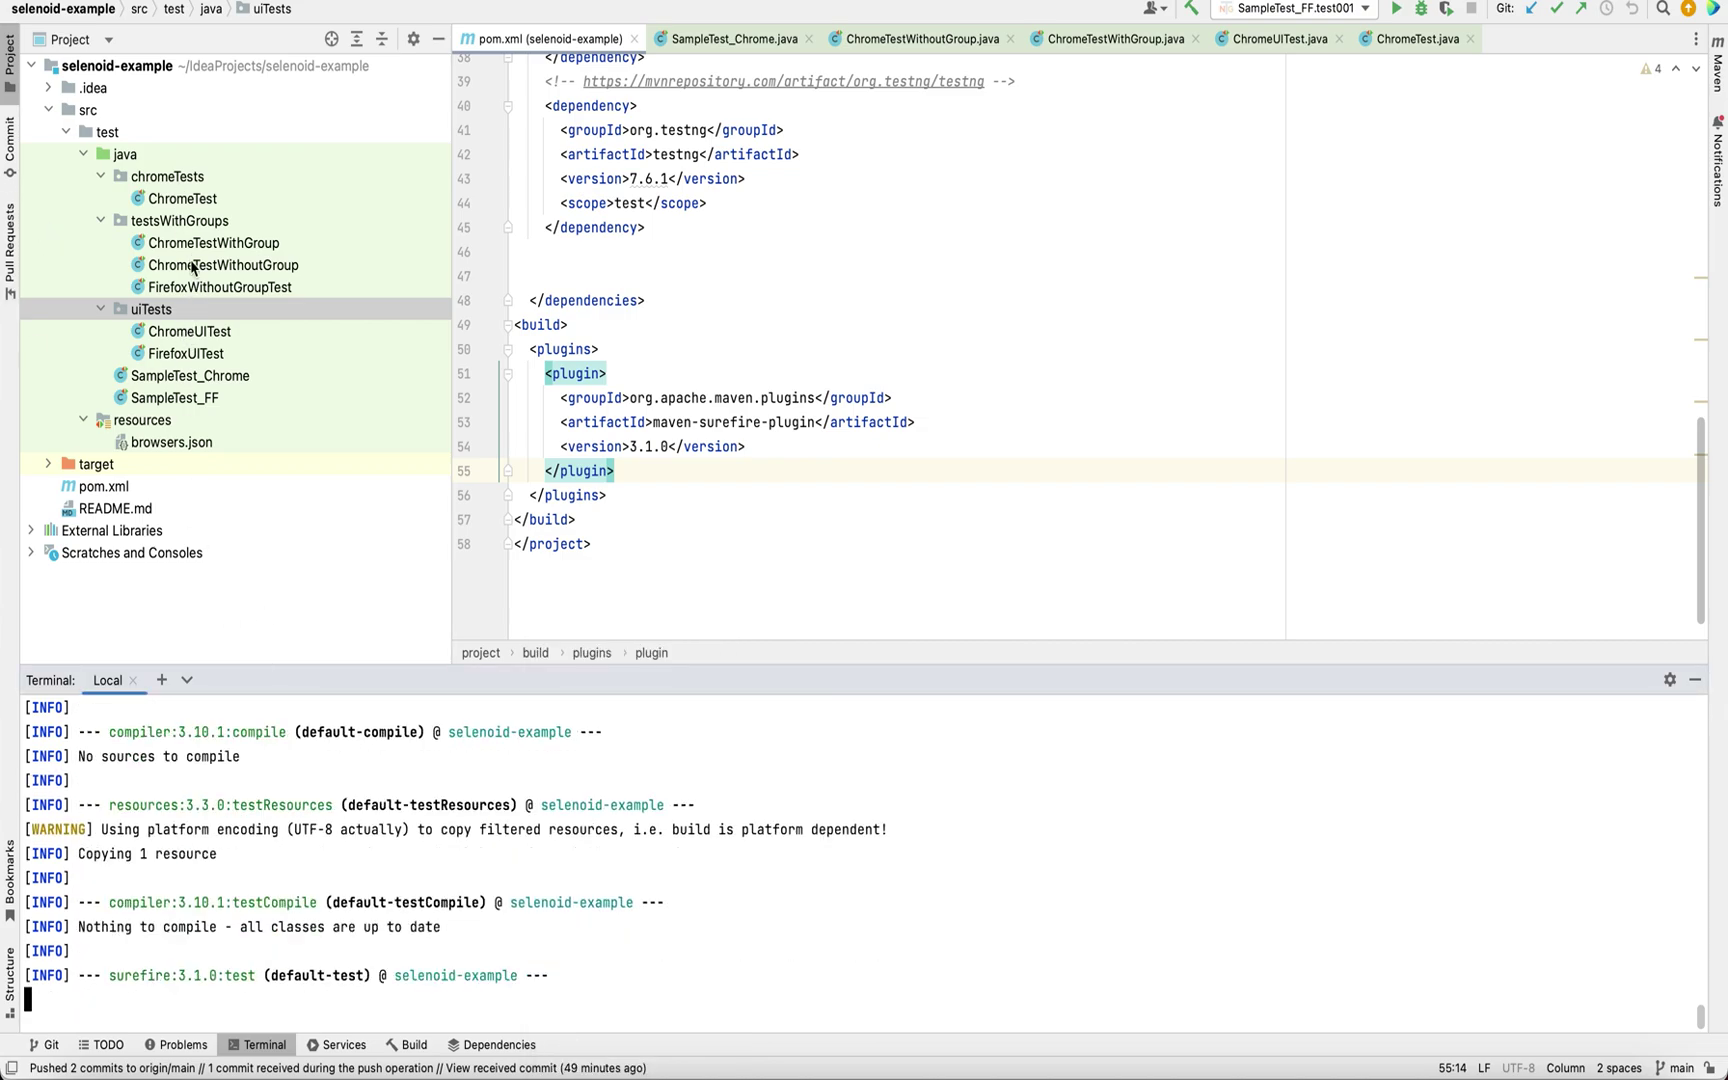
Step: Open ChromeTest, ChromeTestWithGroup, ChromeUITest and SampleTest_Chrome to check their chrome group tags
double_click(185, 197)
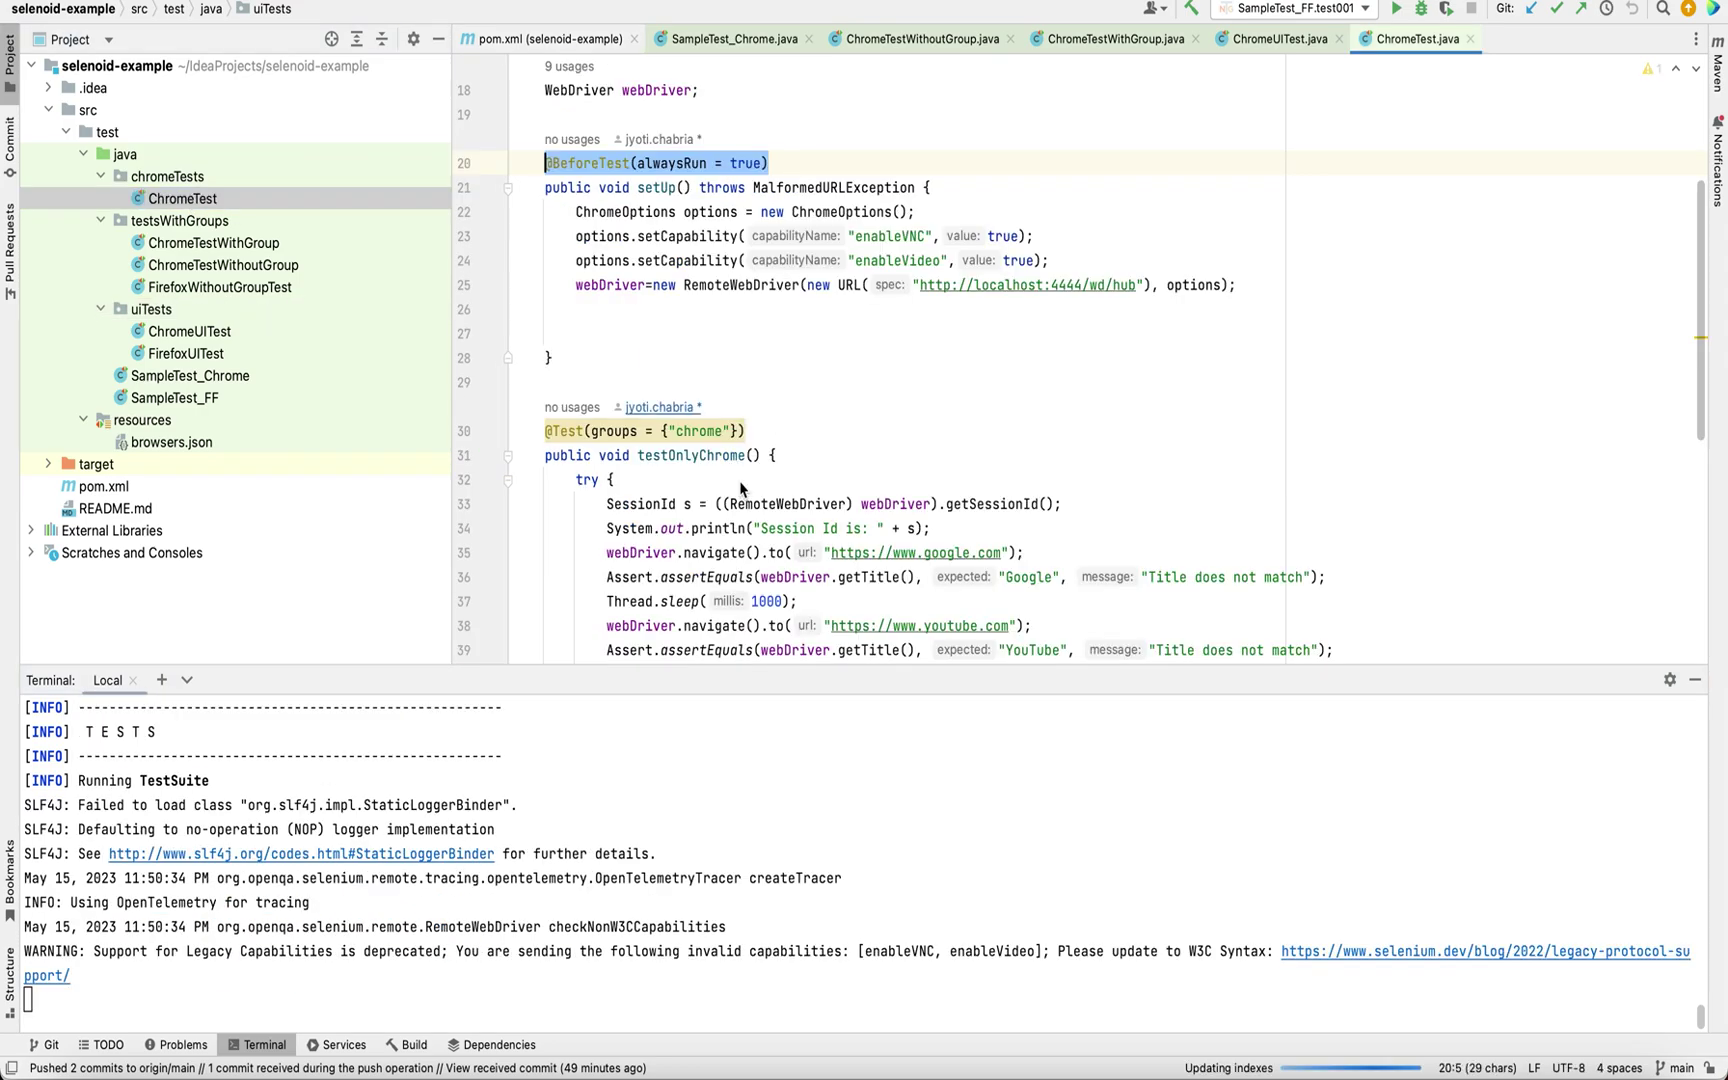
double_click(699, 431)
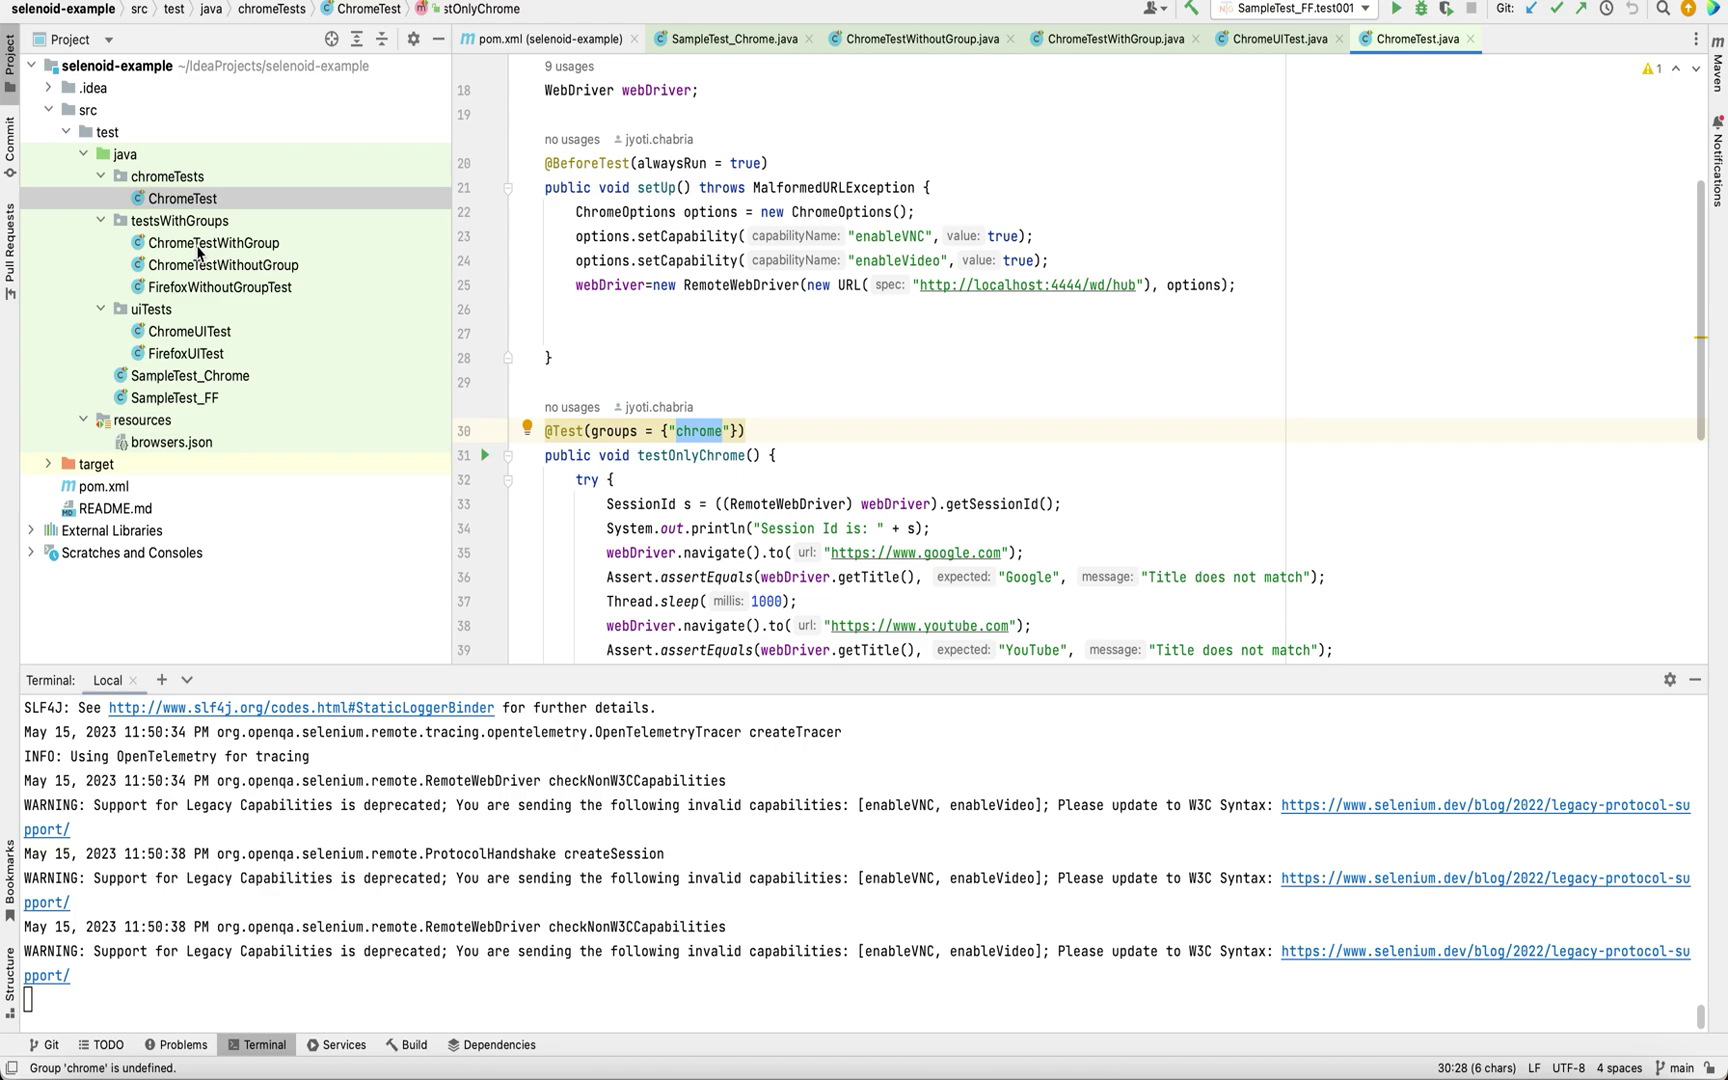
double_click(203, 246)
left_click(720, 471)
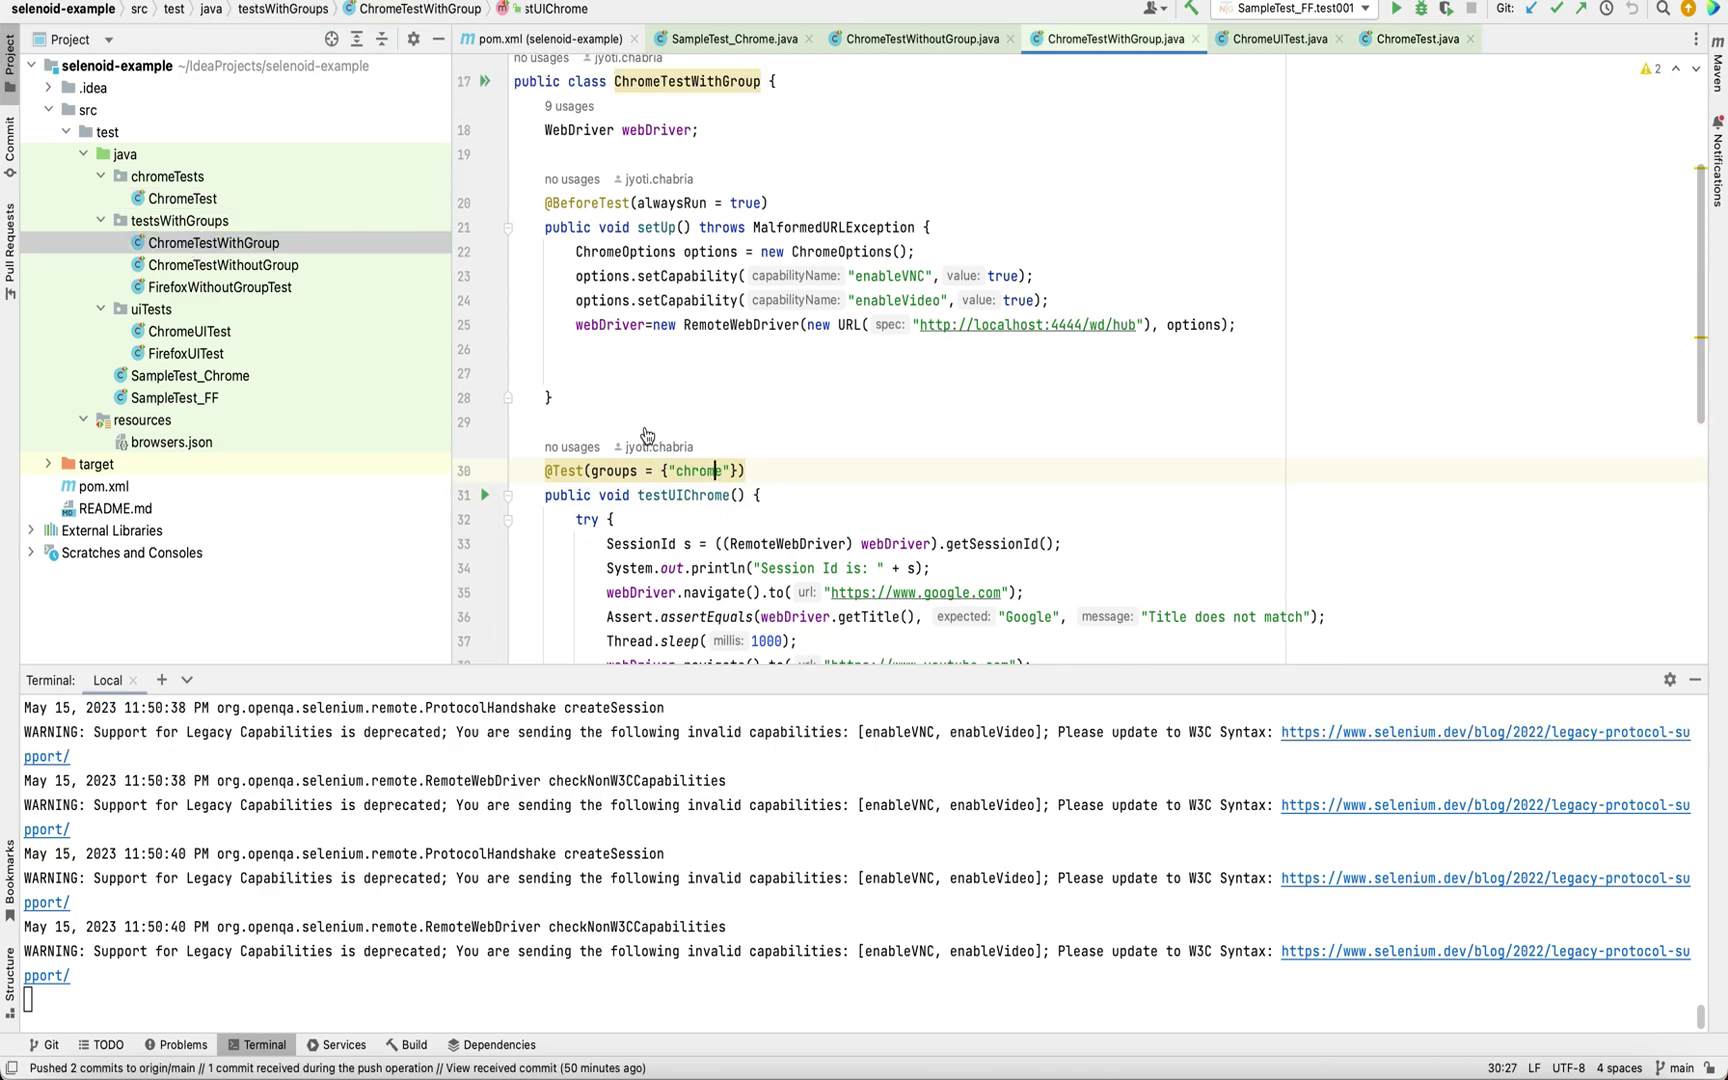
double_click(177, 334)
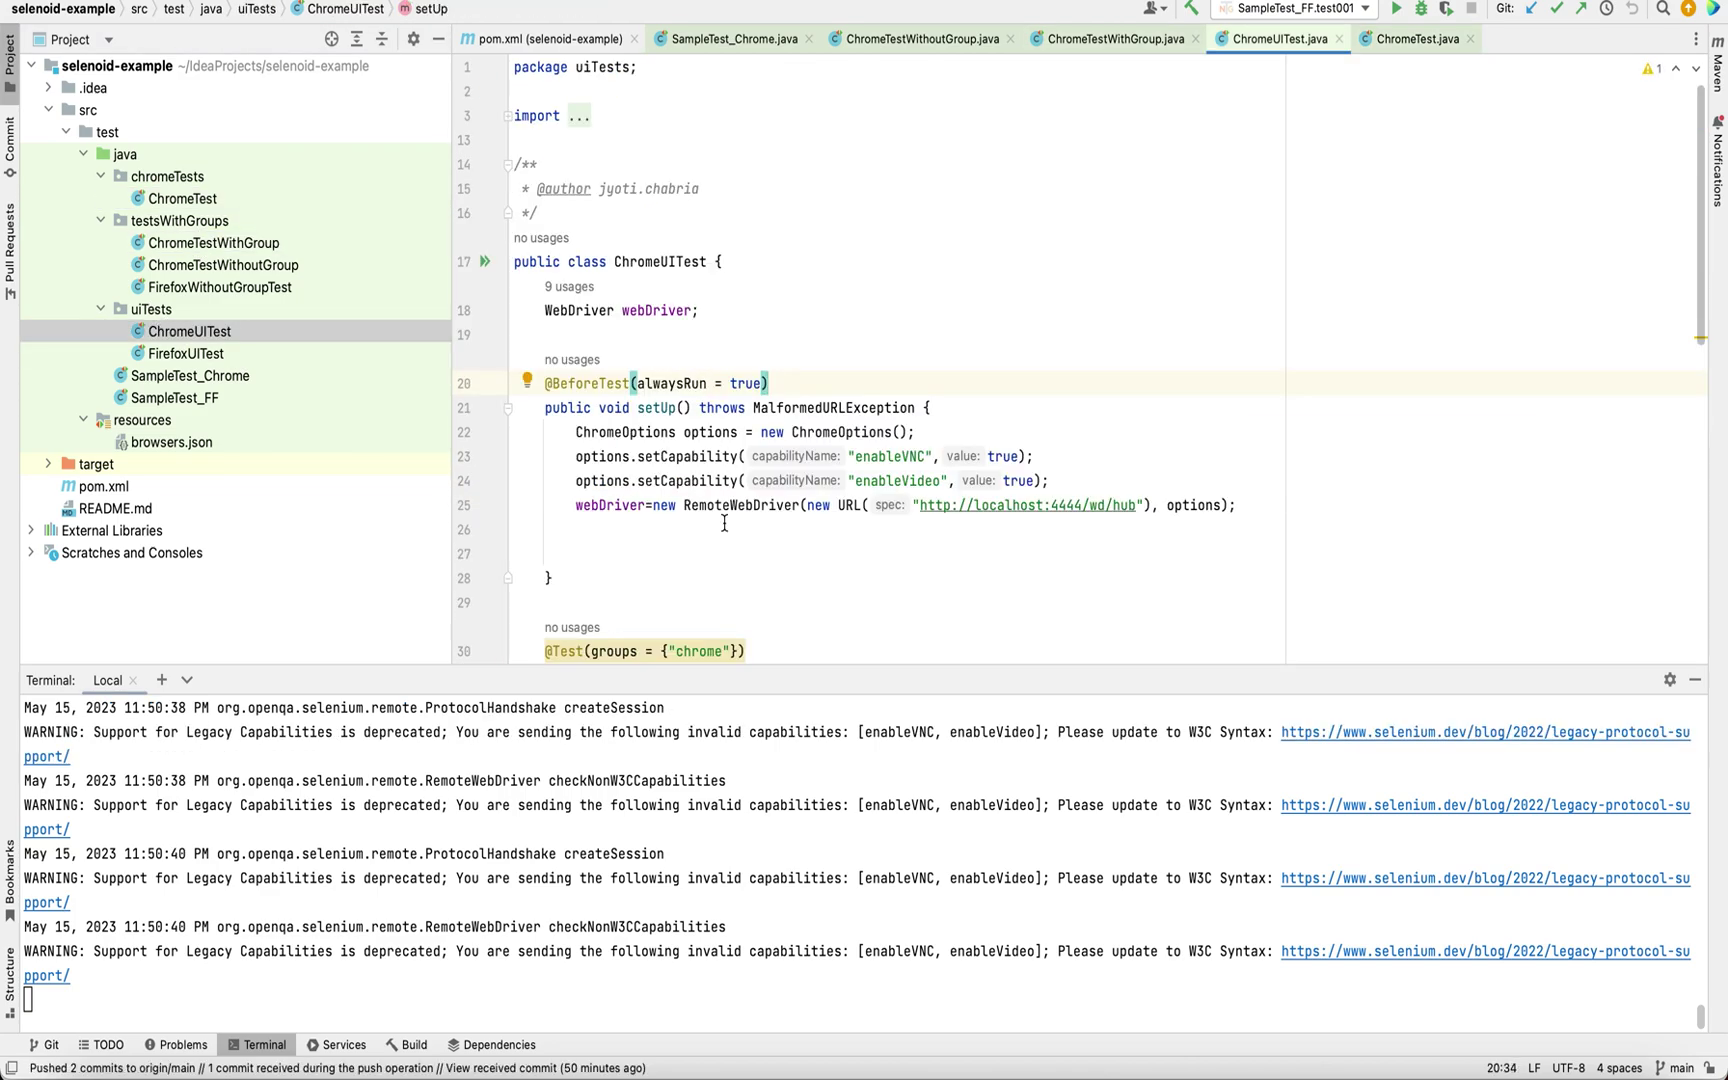
left_click(182, 379)
double_click(183, 379)
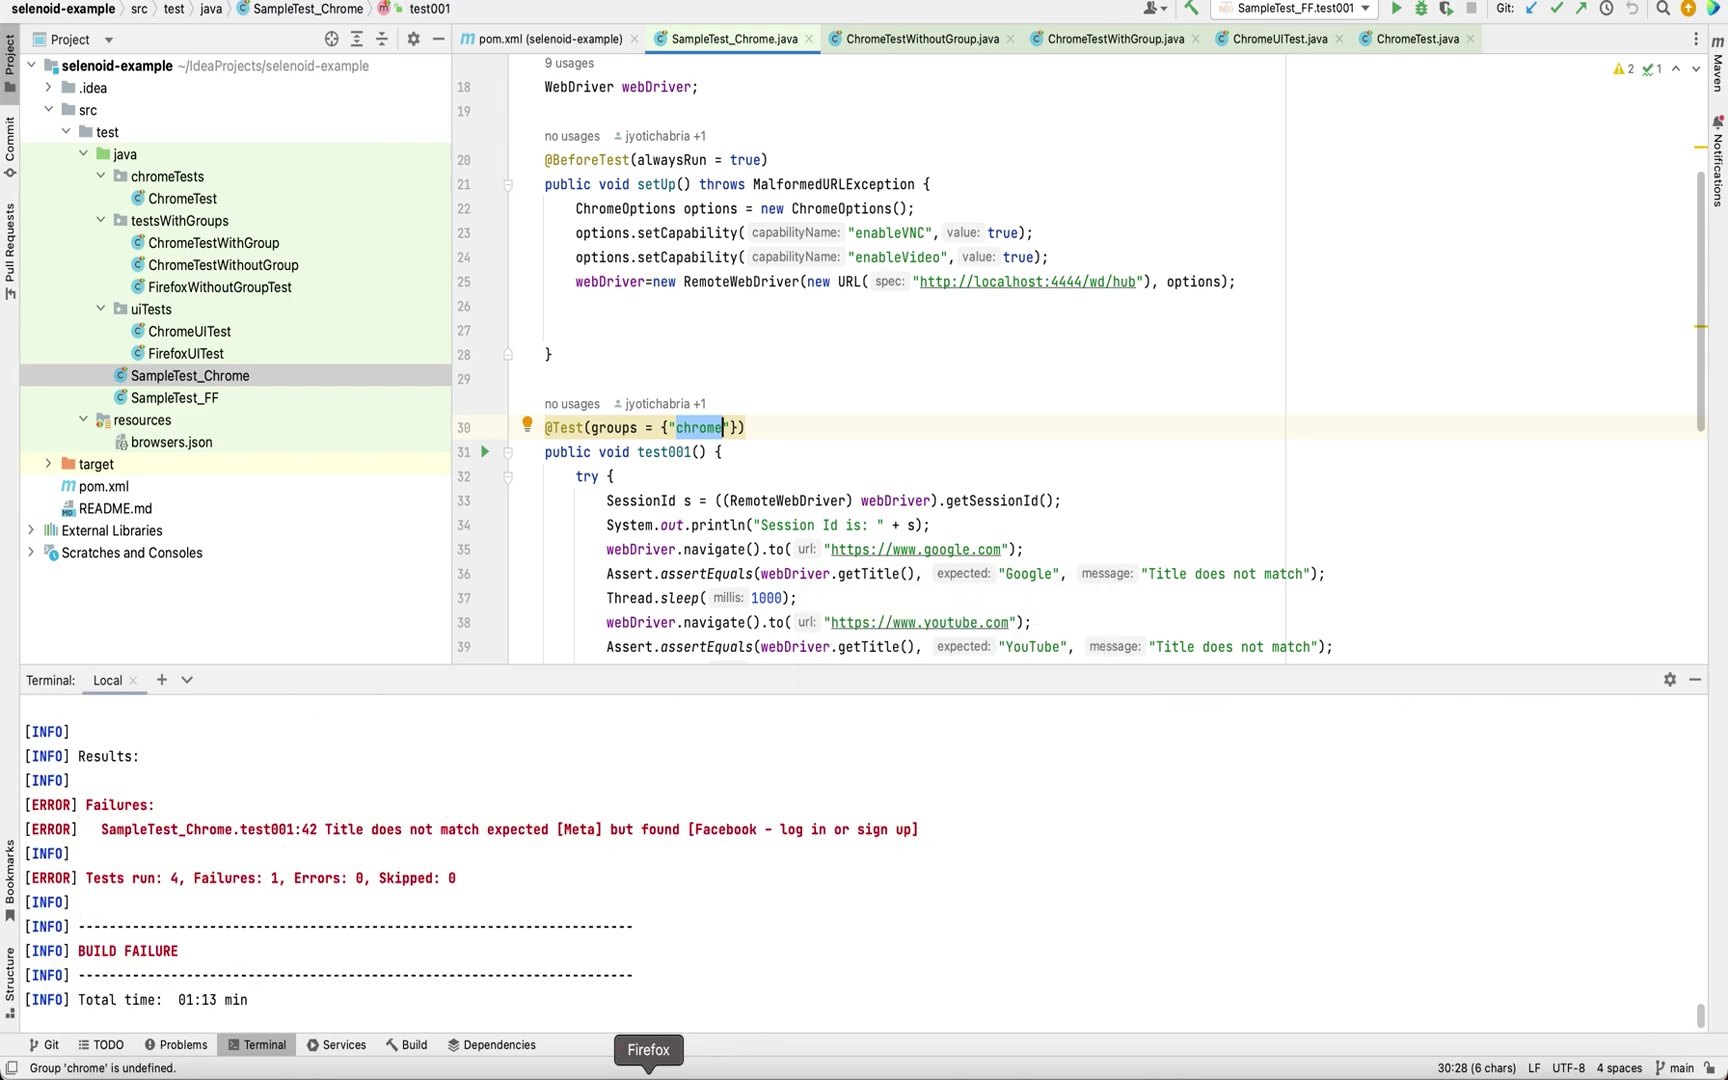
Step: View the chrome-group Surefire report and highlight chrome under Included Groups
left_click(738, 1055)
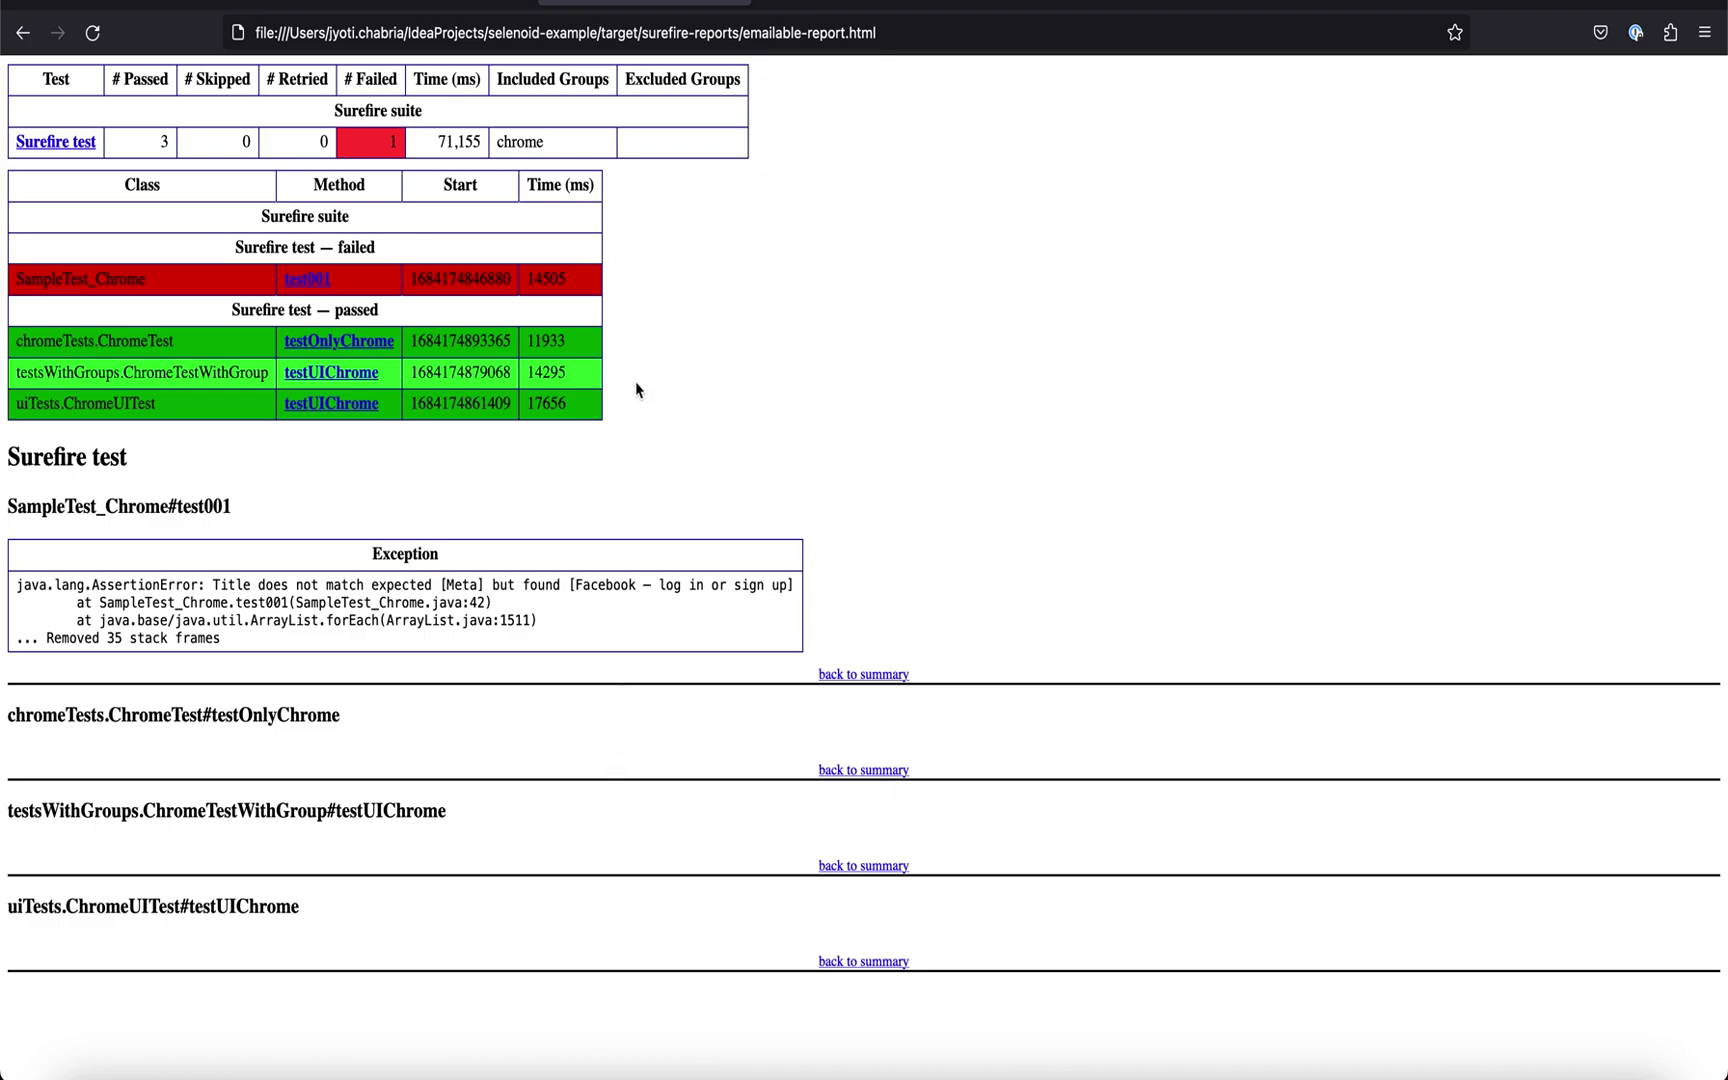
double_click(535, 141)
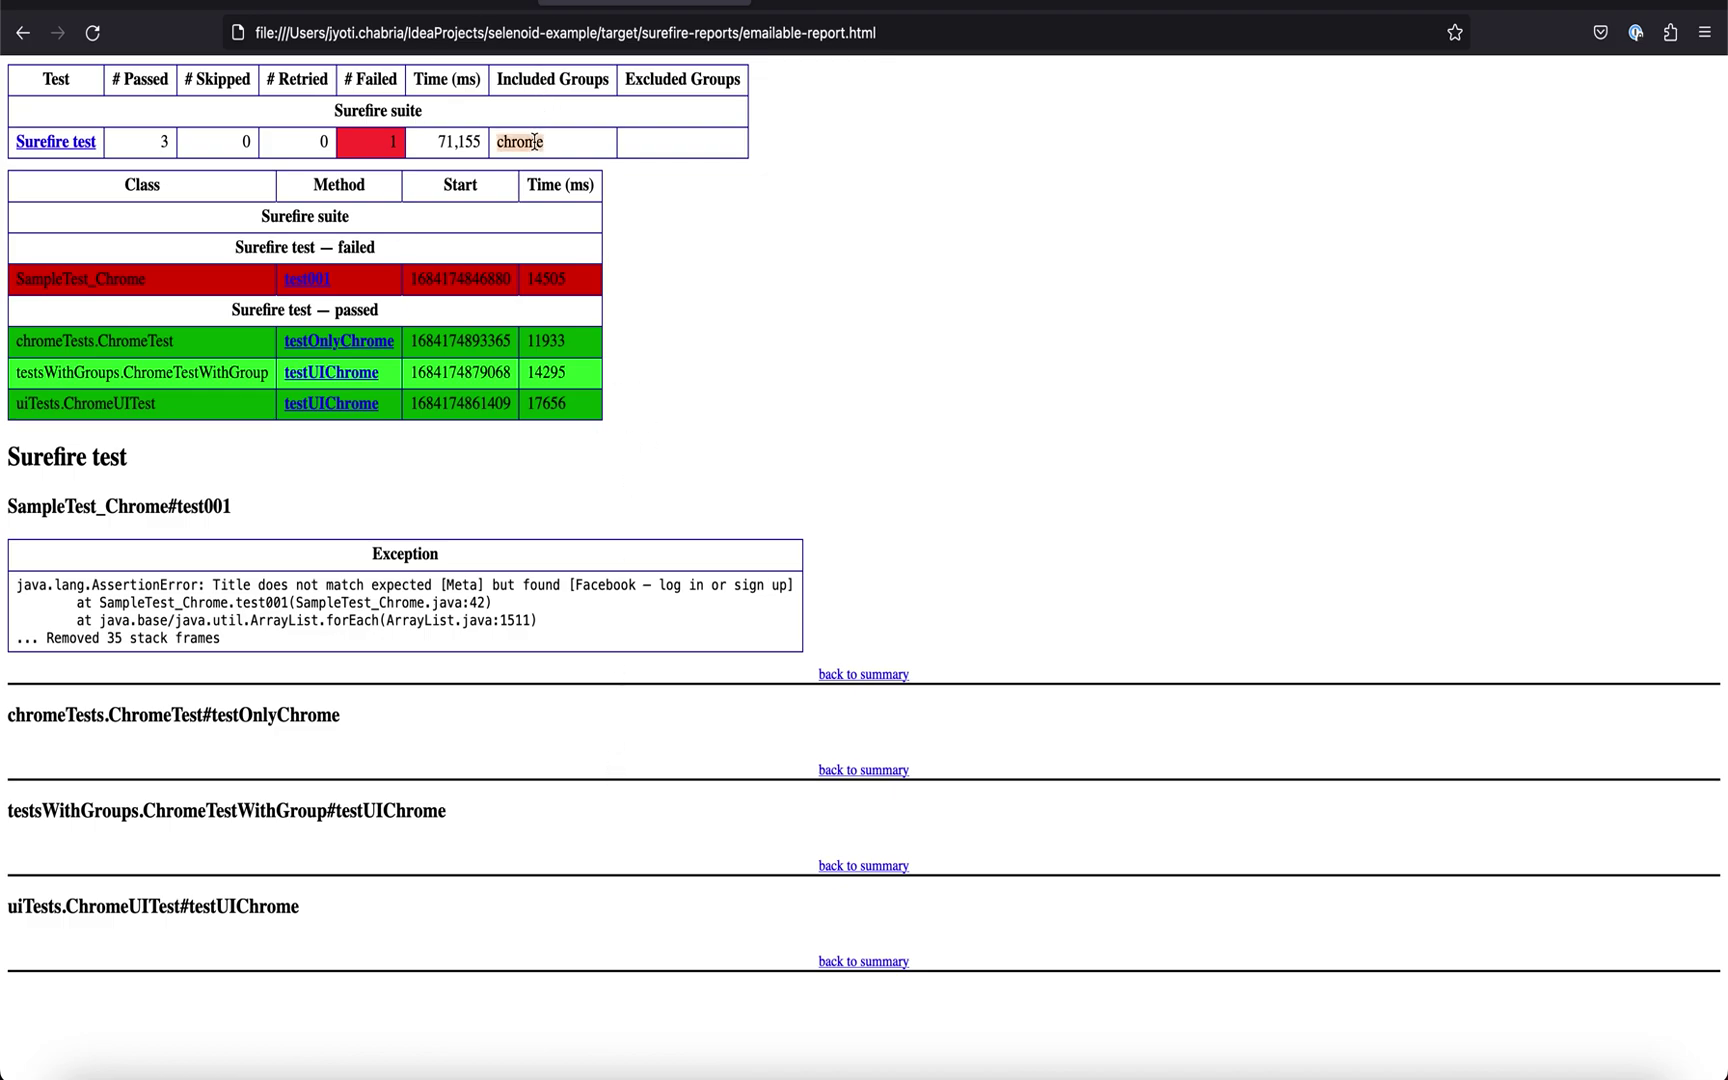